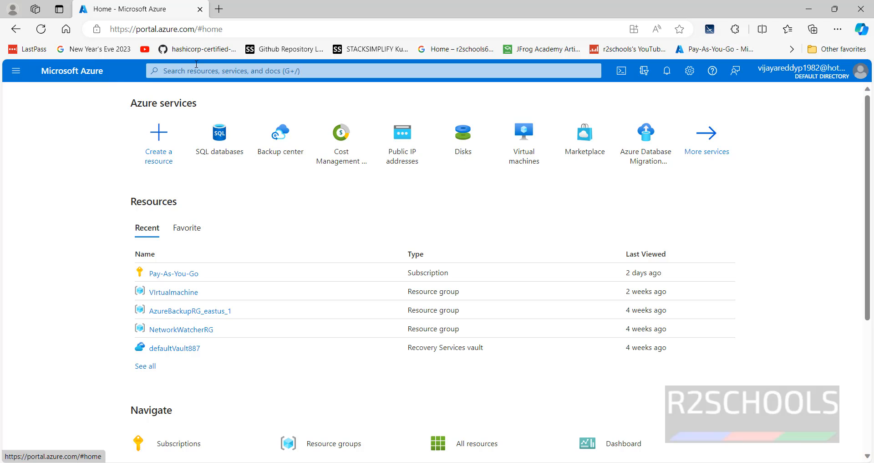
Search 'sql' to reach the SQL databases list and start creating a new SQL database
{"action": "left_click", "coordinate": [191, 72]}
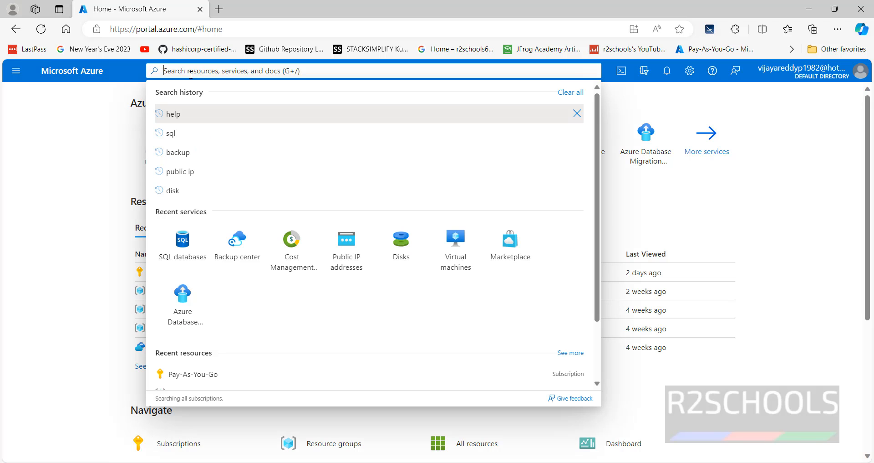
{"action": "type", "text": "sql"}
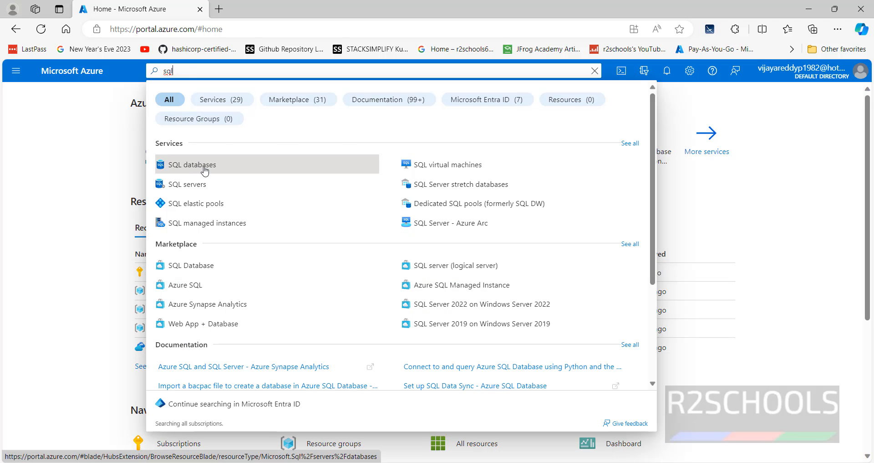
{"action": "left_click", "coordinate": [204, 170]}
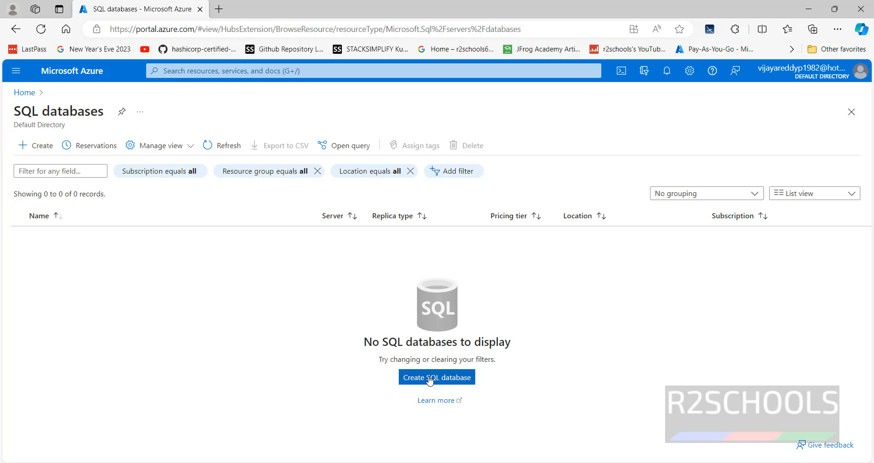
{"action": "left_click", "coordinate": [405, 377]}
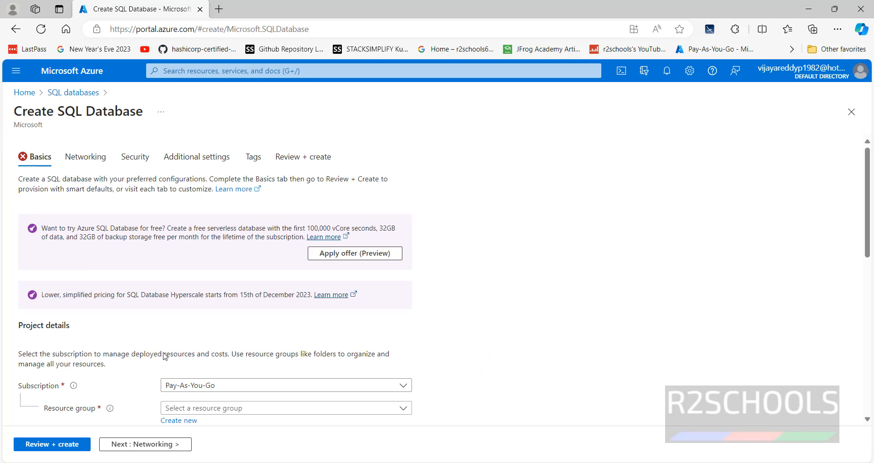
Check the existing resource groups, then create a new resource group named AzureSQLDemo
{"action": "scroll", "coordinate": [164, 355], "scroll_direction": "down", "scroll_amount": 1}
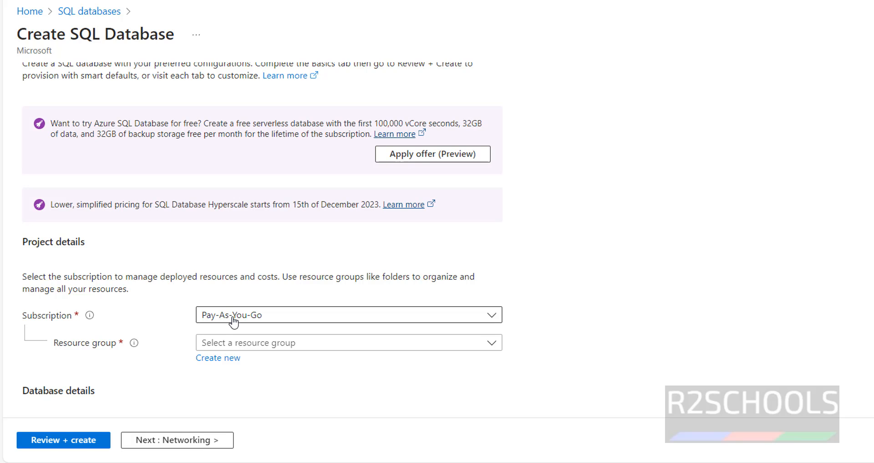
{"action": "scroll", "coordinate": [511, 303], "scroll_direction": "down", "scroll_amount": 3}
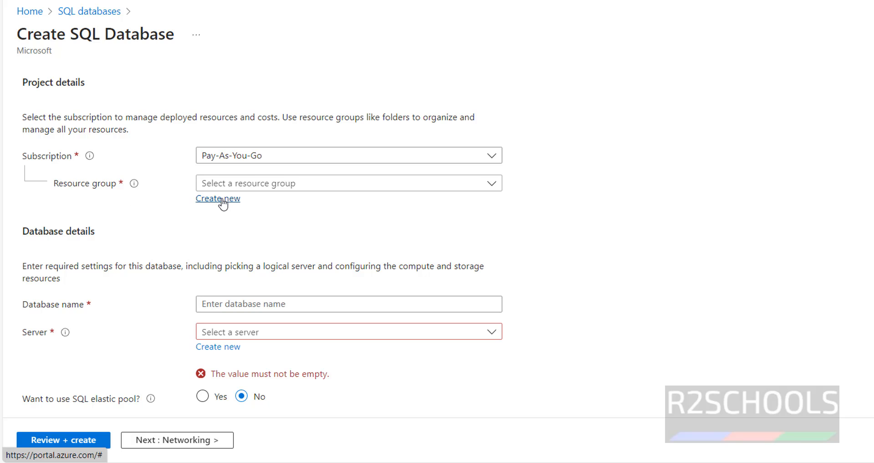
{"action": "left_click", "coordinate": [310, 184]}
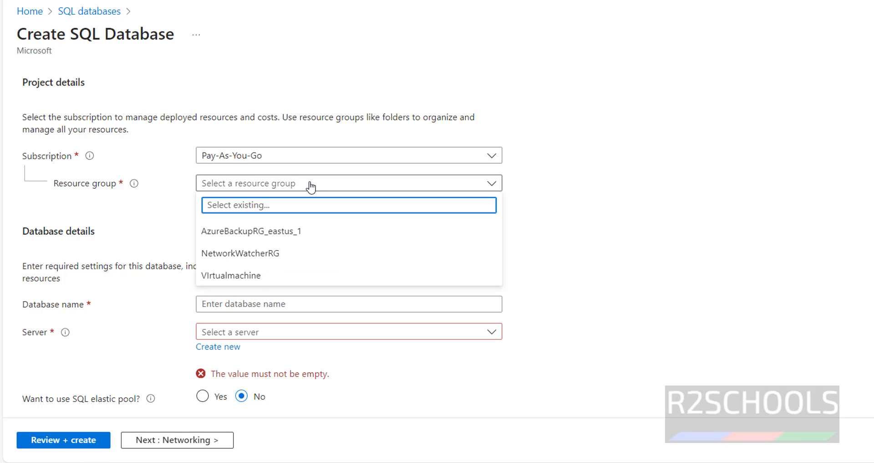
{"action": "left_click", "coordinate": [613, 202]}
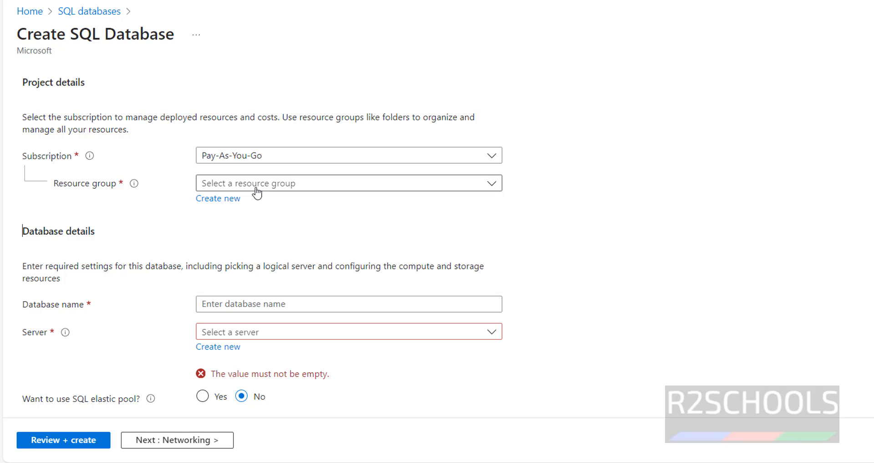
{"action": "left_click", "coordinate": [229, 201]}
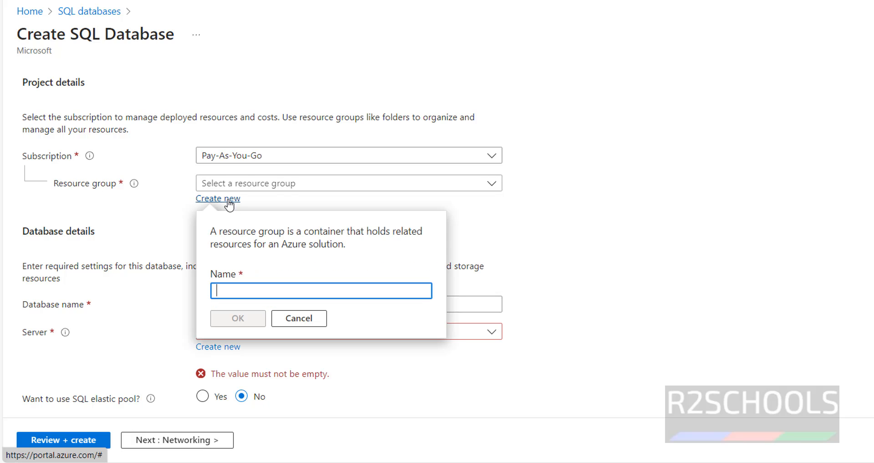
{"action": "type", "text": "AzureSQLDemo"}
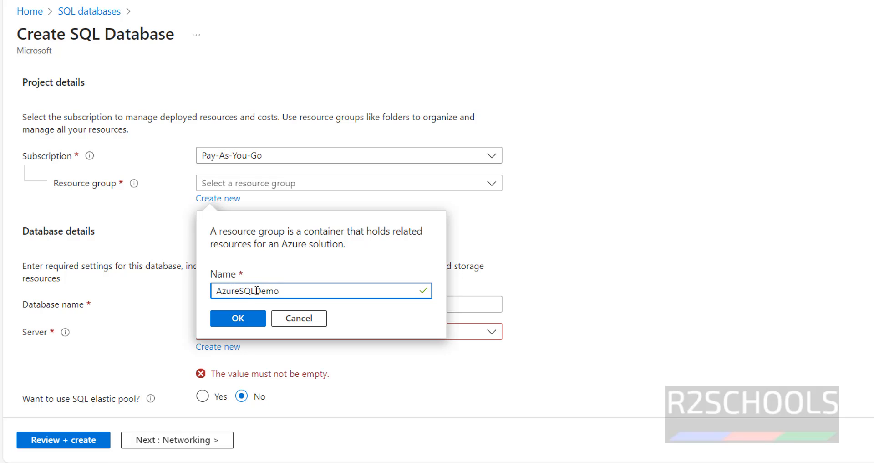
{"action": "left_click", "coordinate": [255, 319]}
Enter r2schoolsdw as the database name
{"action": "scroll", "coordinate": [659, 238], "scroll_direction": "down", "scroll_amount": 2}
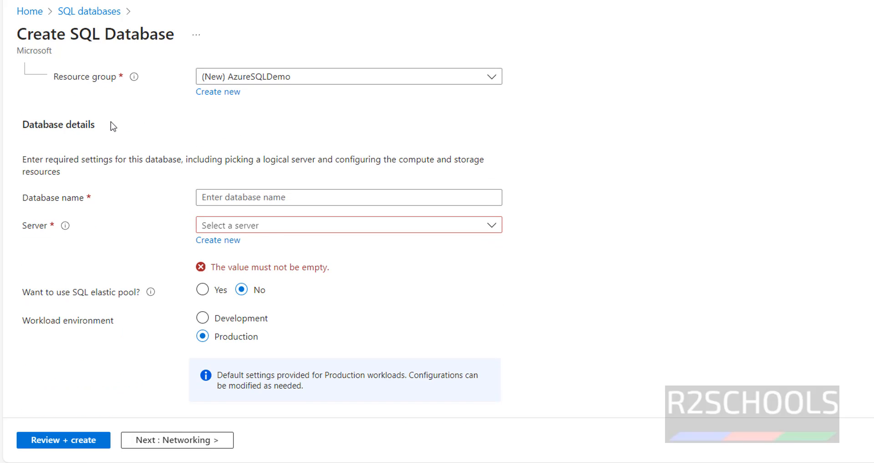
{"action": "left_click_drag", "start_coordinate": [23, 197], "coordinate": [115, 196]}
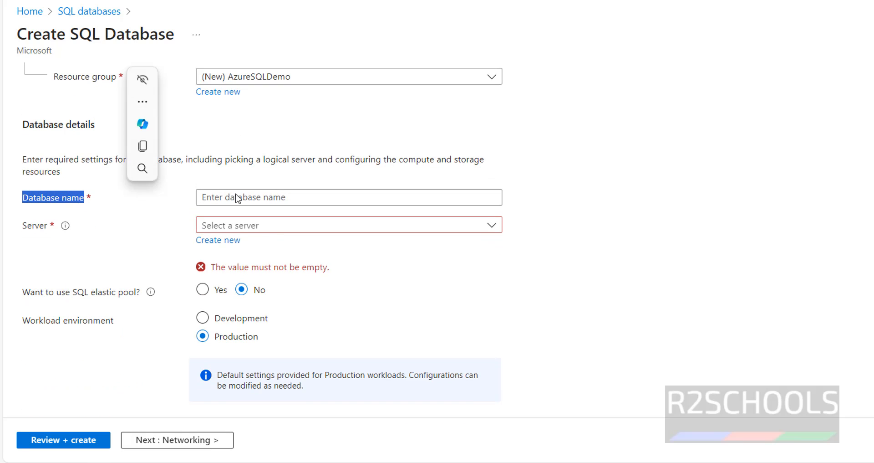
{"action": "left_click", "coordinate": [255, 196]}
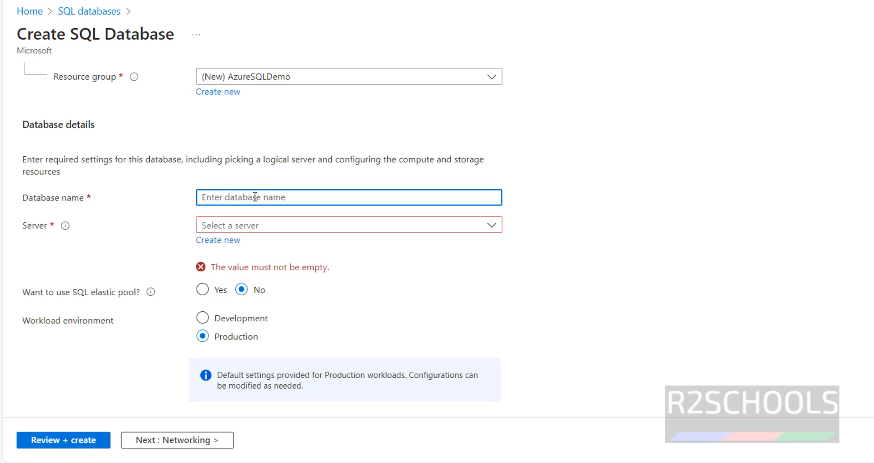
{"action": "type", "text": "r2schoolsdw"}
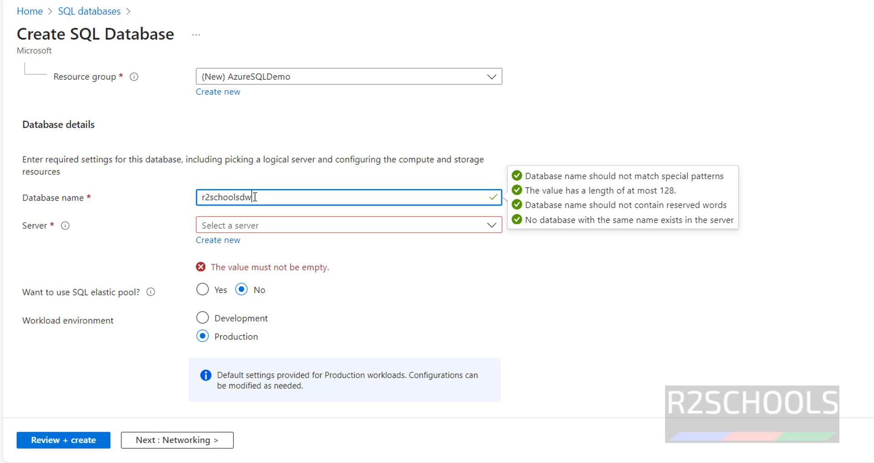
{"action": "left_click_drag", "start_coordinate": [267, 201], "coordinate": [167, 203]}
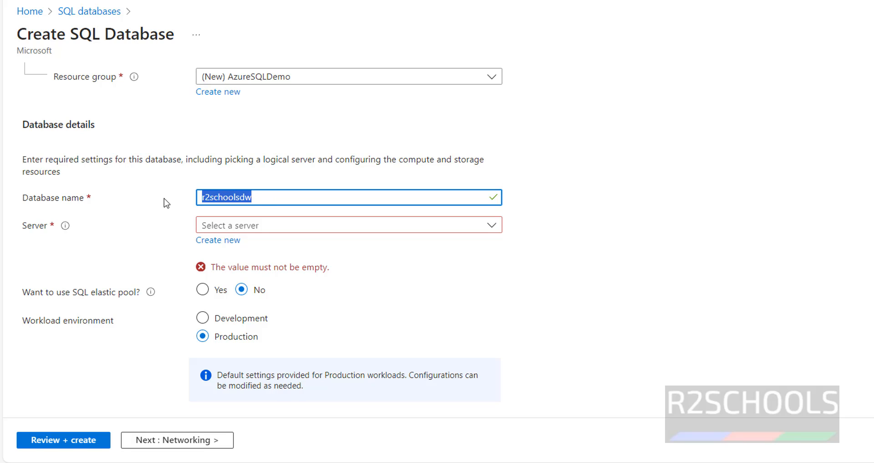
Find no existing server available and start creating a new server
{"action": "left_click", "coordinate": [277, 225]}
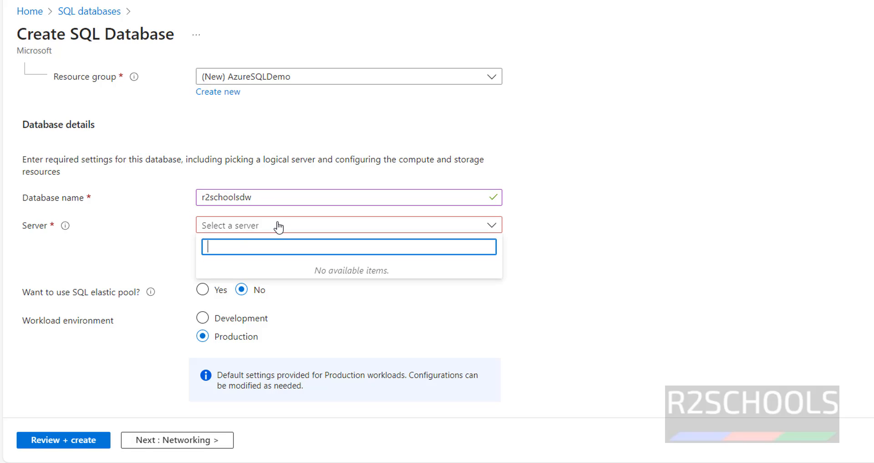
{"action": "left_click", "coordinate": [641, 267]}
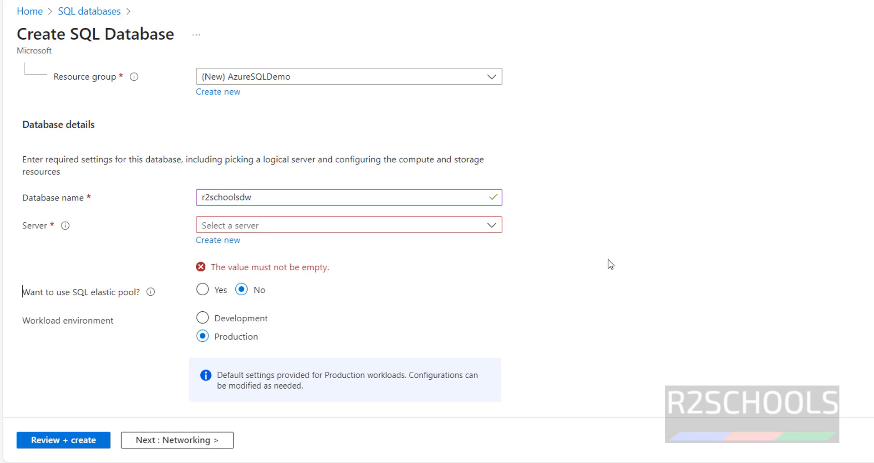
{"action": "left_click", "coordinate": [231, 246]}
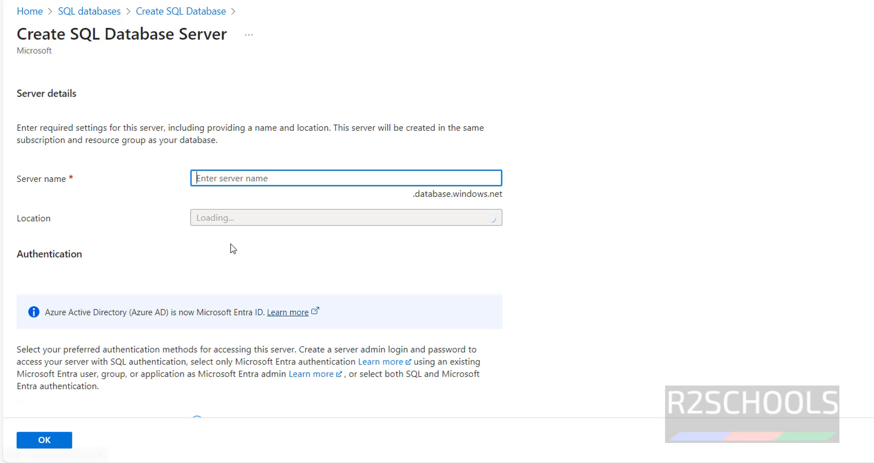
Name the new server r2schoolsdw and keep its location at (US) East US
{"action": "left_click", "coordinate": [256, 180]}
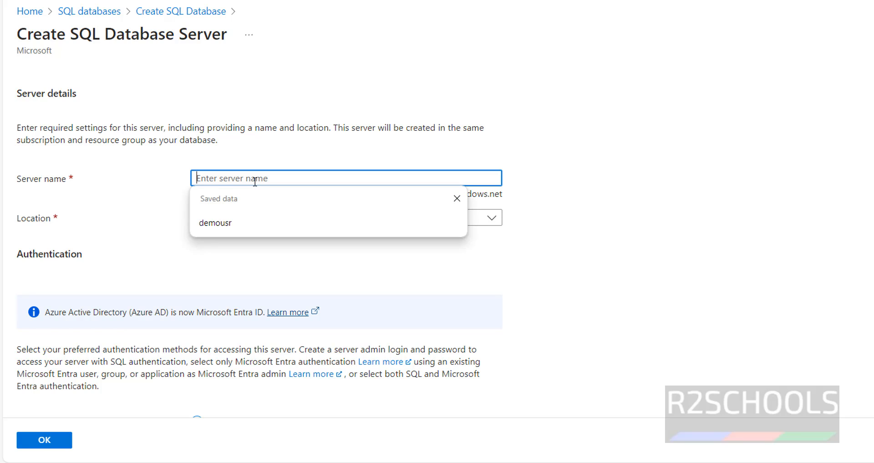
{"action": "type", "text": "r2schoolsdw"}
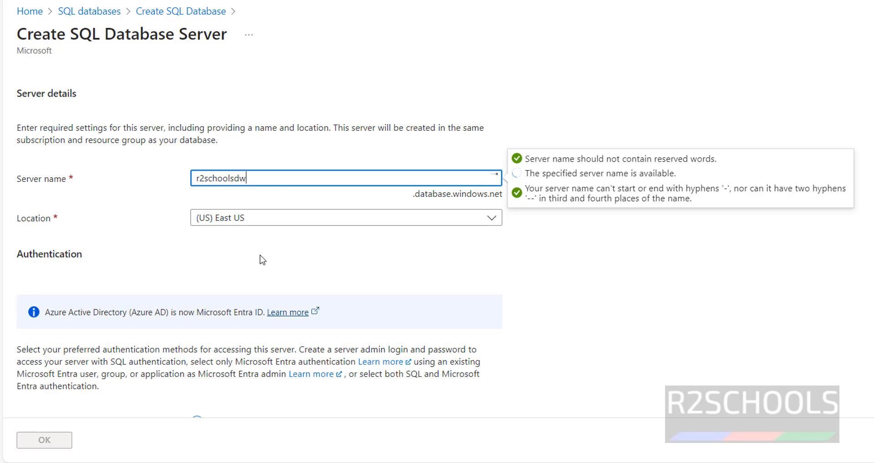
{"action": "left_click", "coordinate": [210, 223]}
{"action": "scroll", "coordinate": [377, 347], "scroll_direction": "down", "scroll_amount": 15}
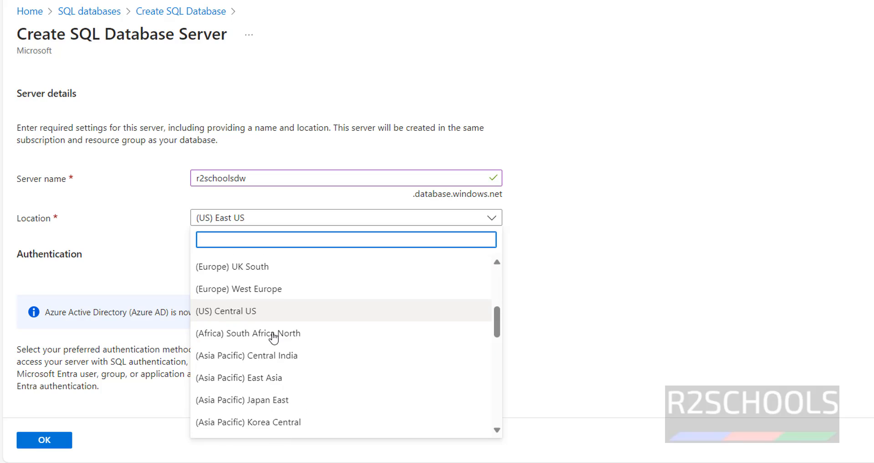
{"action": "left_click", "coordinate": [649, 264]}
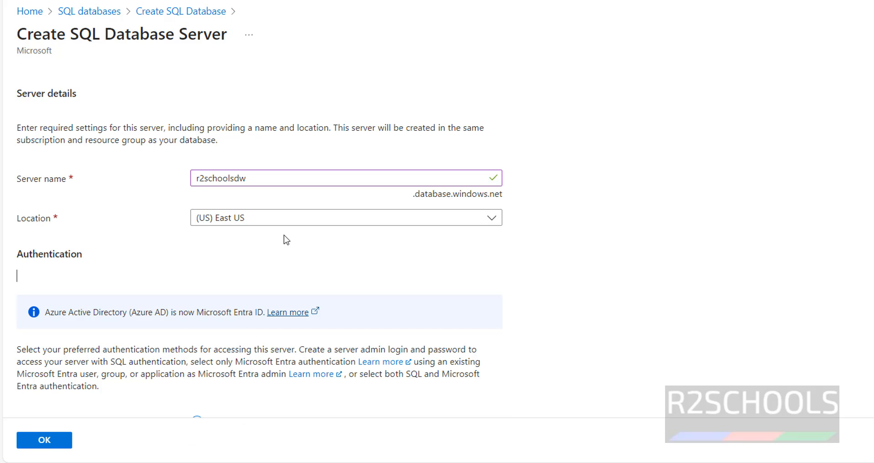
{"action": "scroll", "coordinate": [287, 240], "scroll_direction": "down", "scroll_amount": 3}
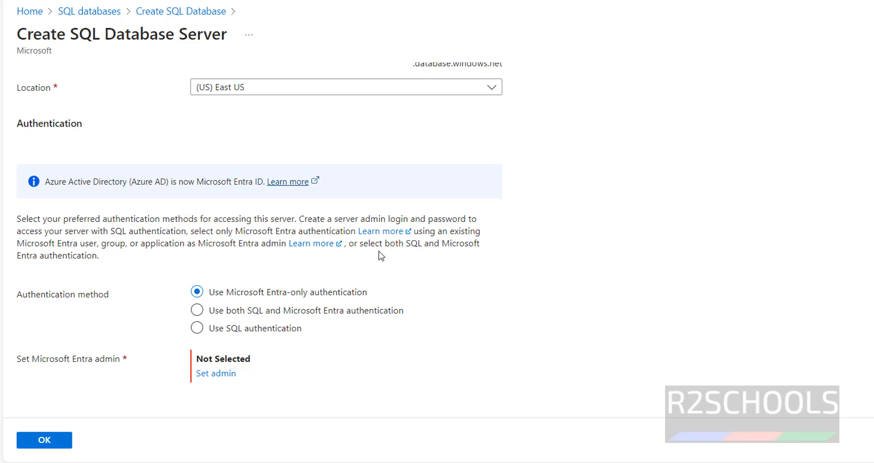
Use SQL authentication, enter an admin login and the password twice, then confirm the server
{"action": "left_click", "coordinate": [236, 328]}
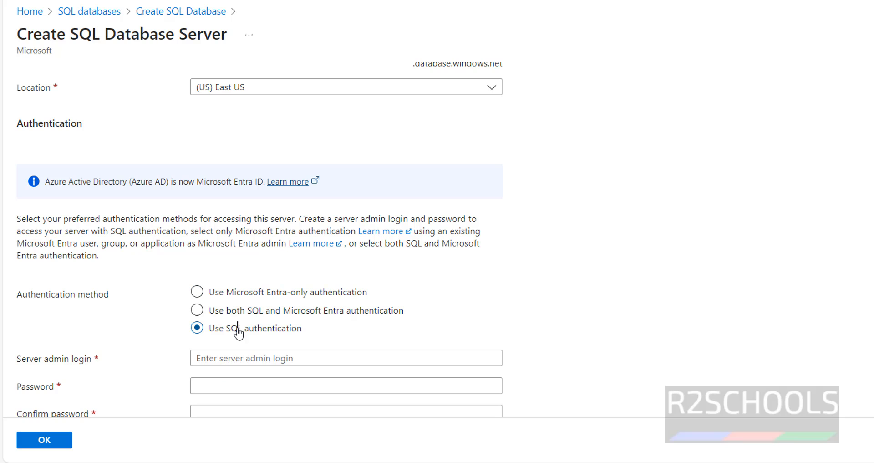
{"action": "scroll", "coordinate": [381, 295], "scroll_direction": "down", "scroll_amount": 1}
{"action": "left_click", "coordinate": [303, 318]}
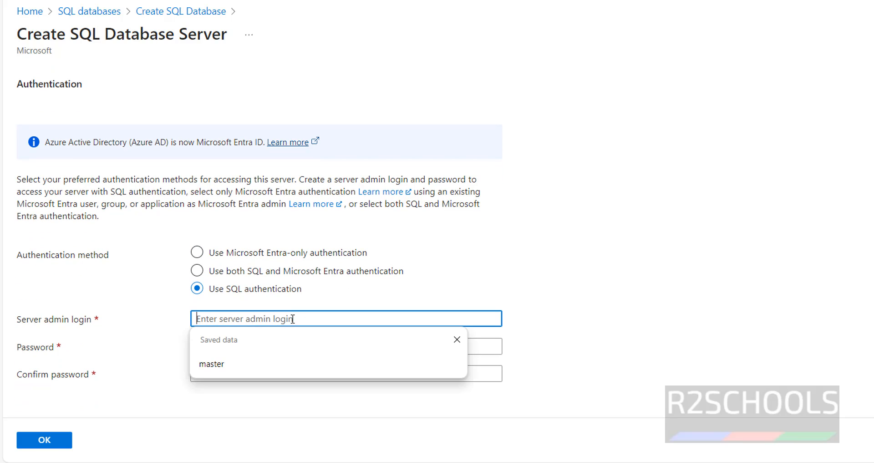
{"action": "type", "text": "r2admin"}
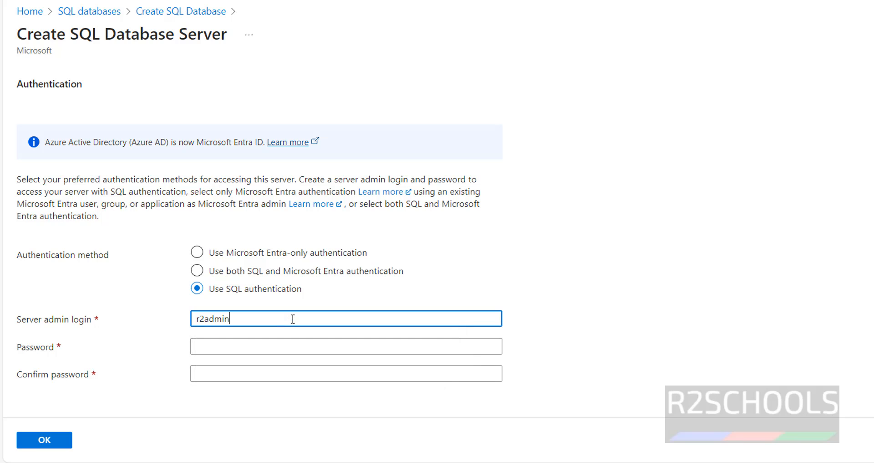
{"action": "key", "text": "Tab"}
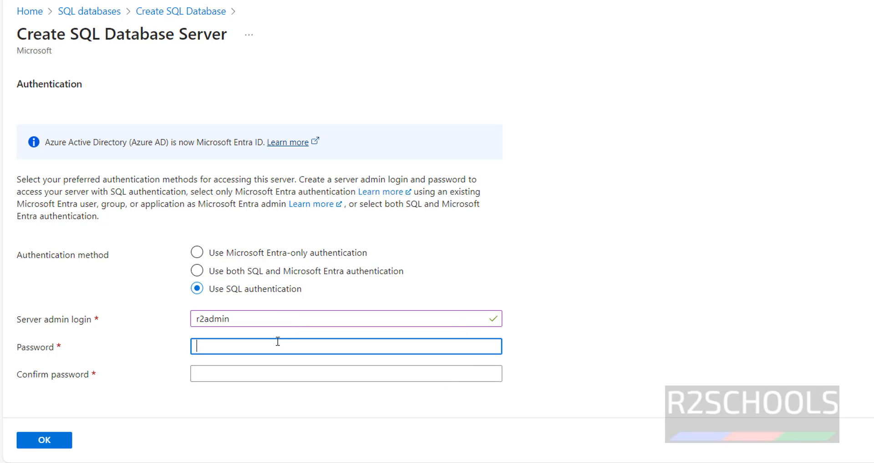
{"action": "type", "text": "A"}
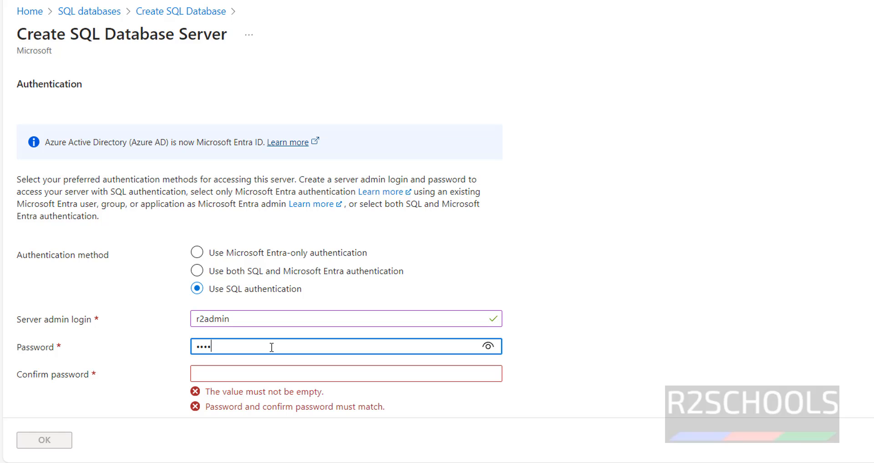
{"action": "type", "text": "•••••••"}
{"action": "key", "text": "Tab"}
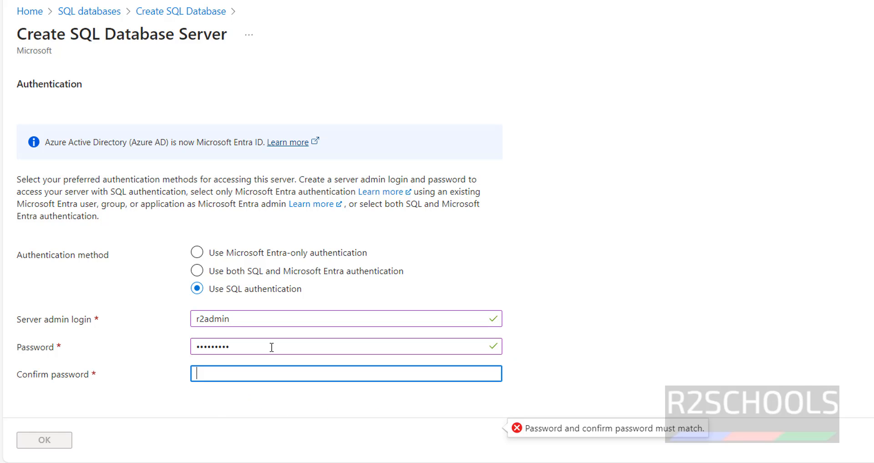
{"action": "type", "text": "••"}
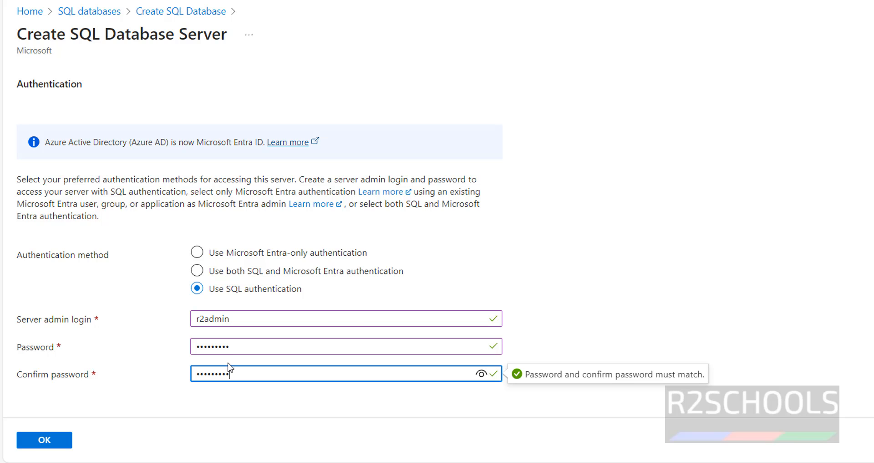
{"action": "left_click", "coordinate": [59, 440]}
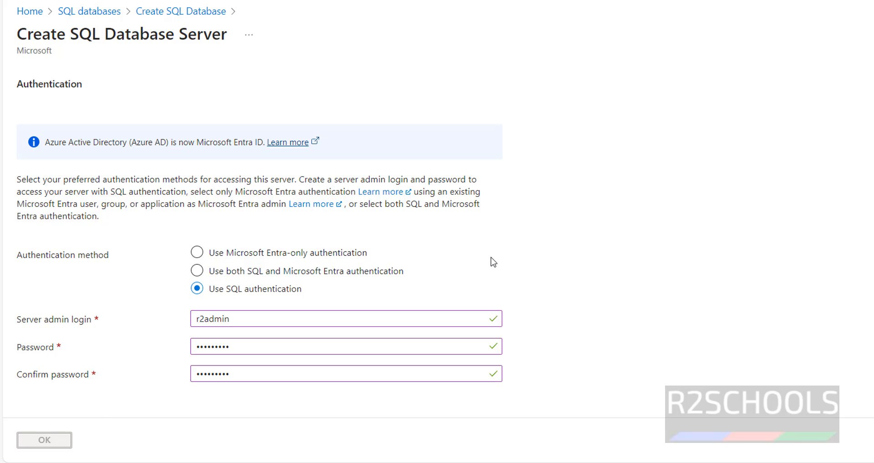
Leave the workload environment on Development after briefly switching to Production
{"action": "scroll", "coordinate": [495, 266], "scroll_direction": "down", "scroll_amount": 1}
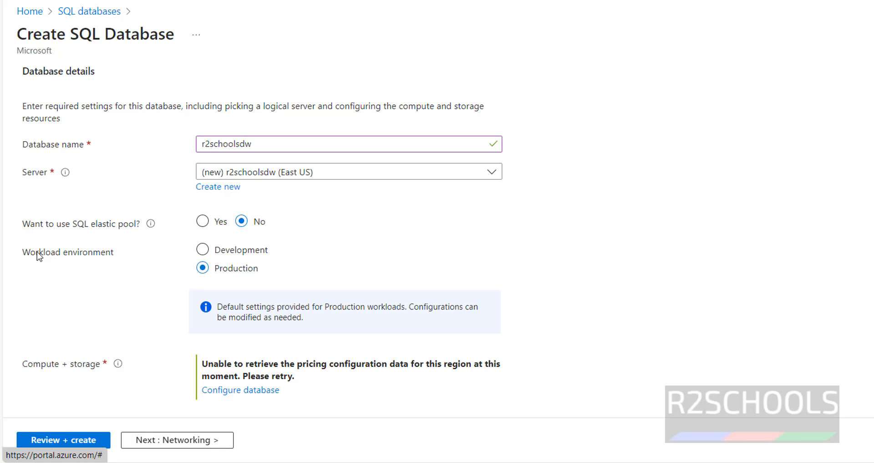
{"action": "left_click", "coordinate": [202, 251]}
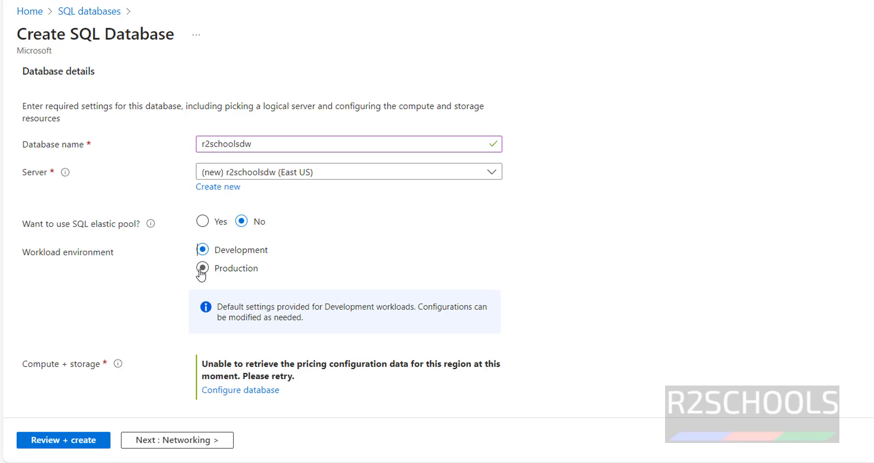
{"action": "left_click", "coordinate": [202, 268]}
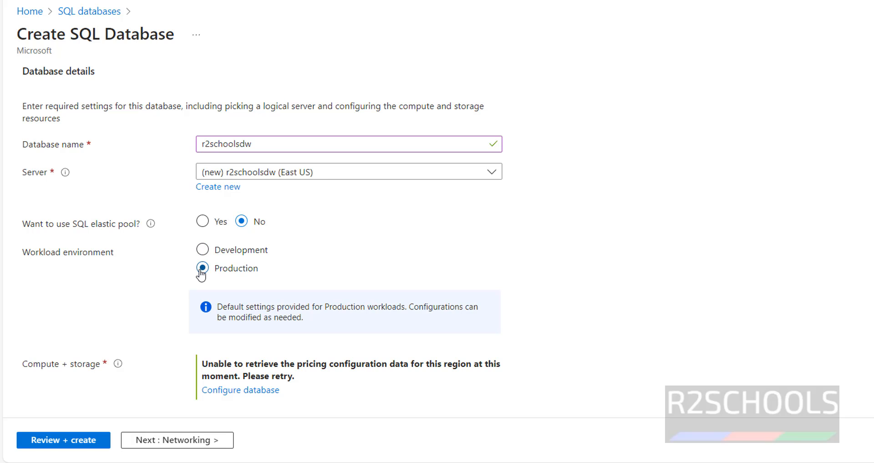
{"action": "left_click", "coordinate": [202, 249]}
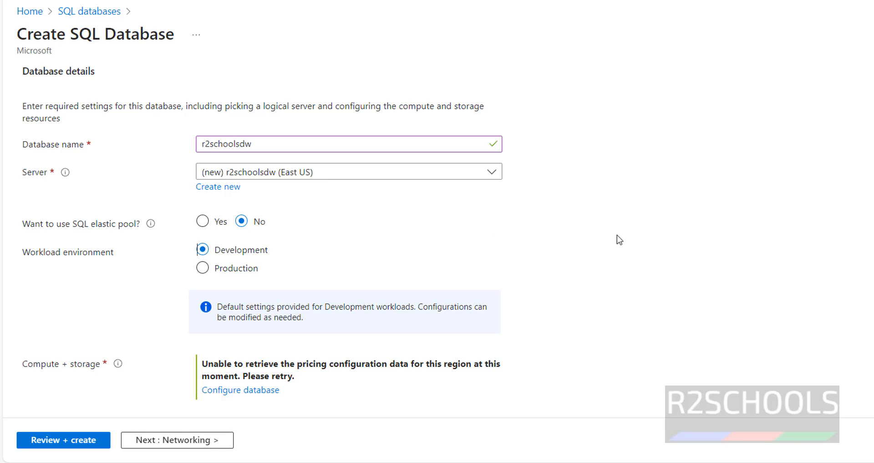
{"action": "scroll", "coordinate": [703, 241], "scroll_direction": "down", "scroll_amount": 3}
On Networking, choose Public endpoint and set 'Add current client IP address' to Yes
{"action": "left_click", "coordinate": [196, 443]}
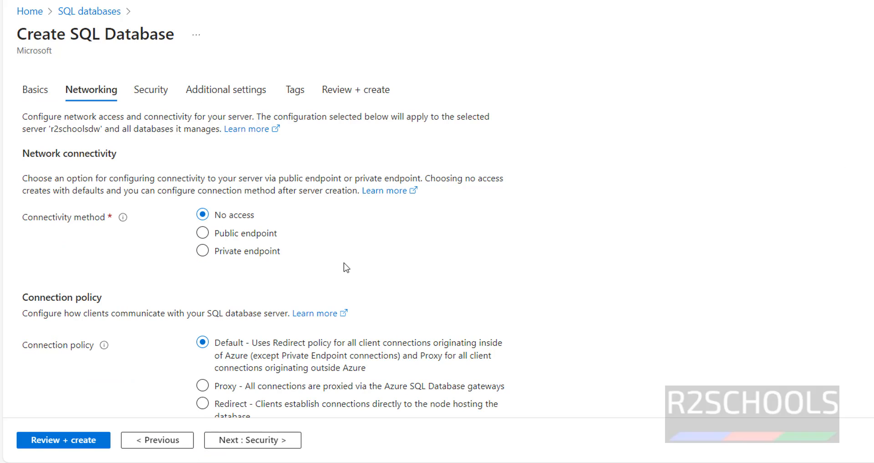
{"action": "left_click", "coordinate": [202, 234]}
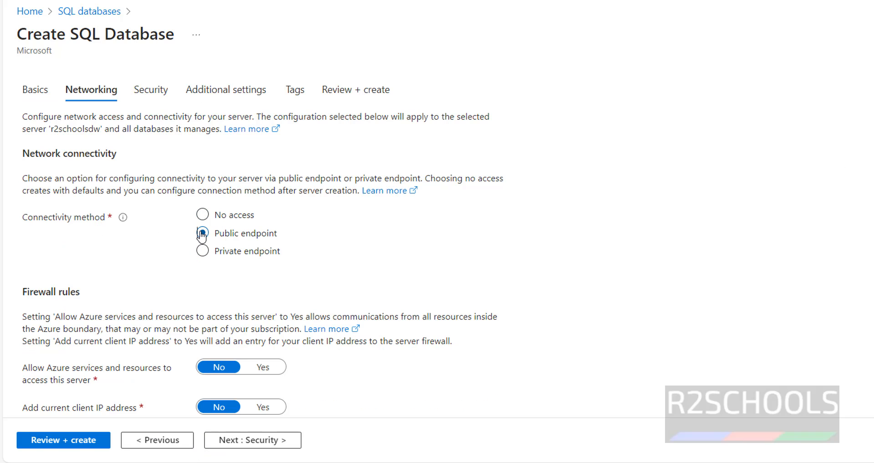
{"action": "scroll", "coordinate": [167, 272], "scroll_direction": "down", "scroll_amount": 3}
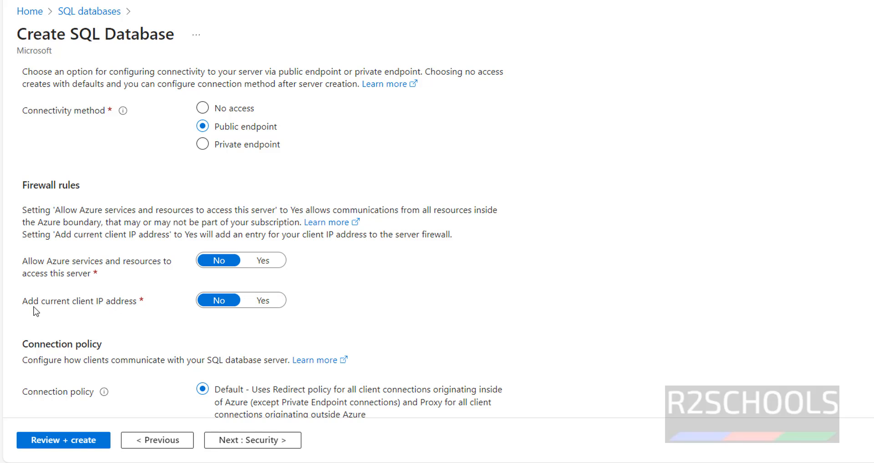
{"action": "left_click_drag", "start_coordinate": [34, 304], "coordinate": [126, 304]}
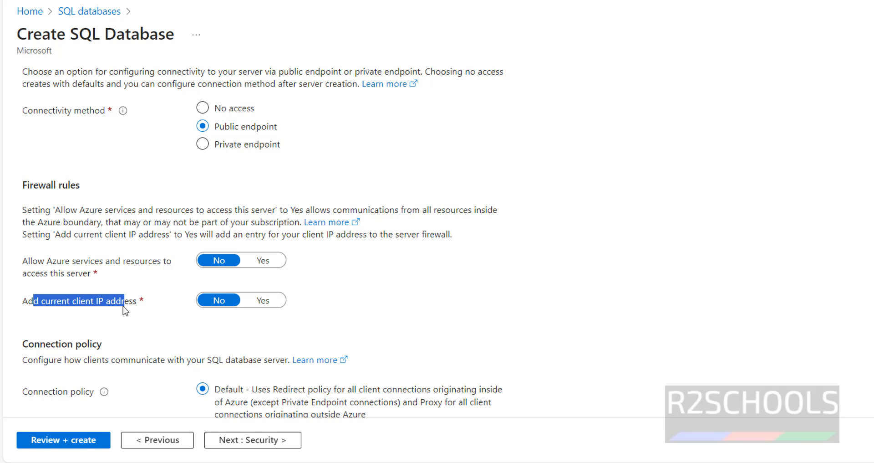
{"action": "left_click", "coordinate": [254, 308]}
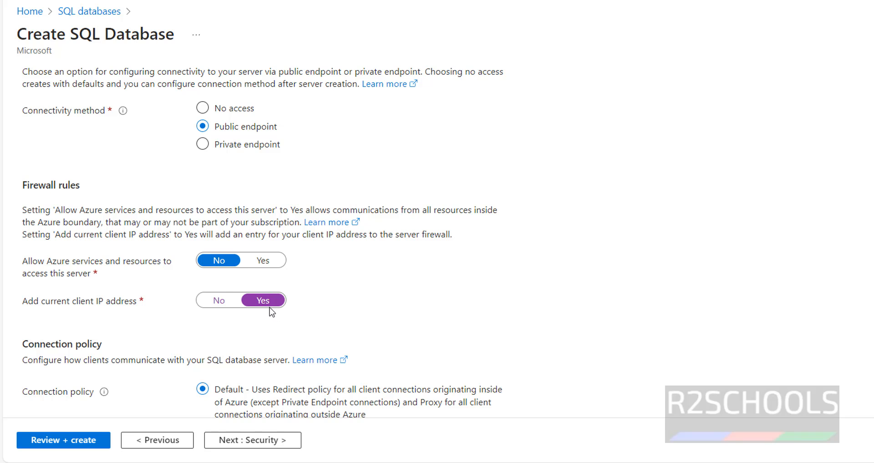
{"action": "scroll", "coordinate": [292, 324], "scroll_direction": "down", "scroll_amount": 4}
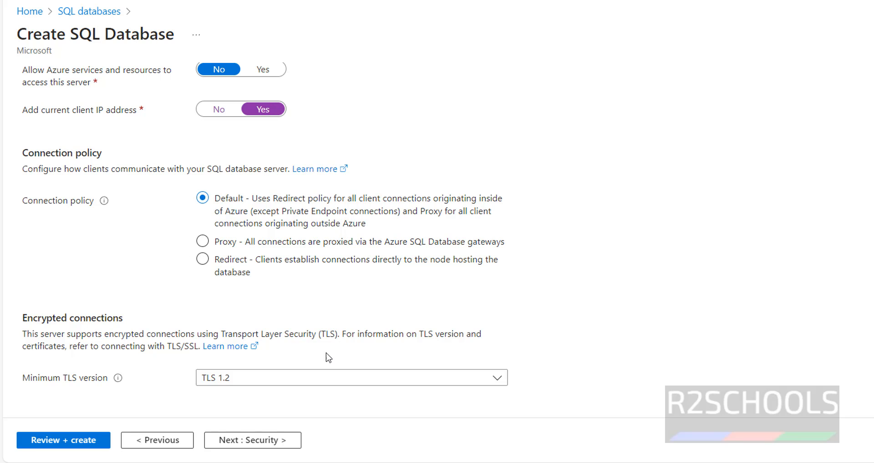
Review the Security tab, keeping defaults with Microsoft Defender for SQL at Not now
{"action": "left_click", "coordinate": [246, 440]}
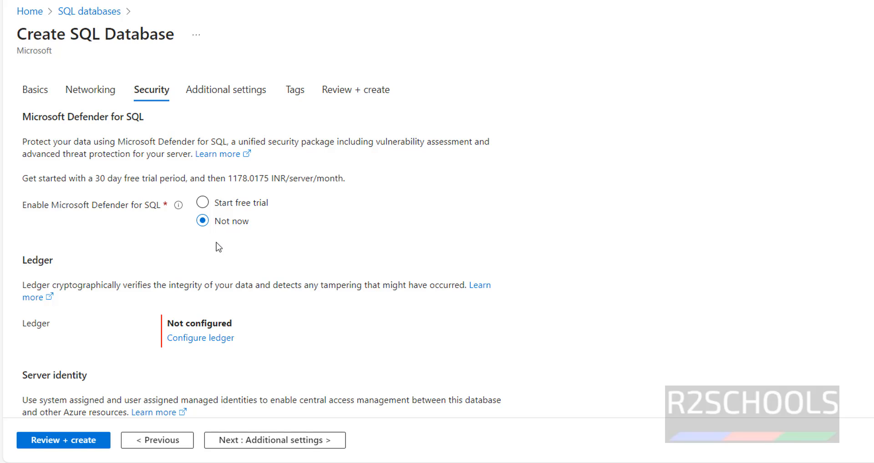
{"action": "left_click_drag", "start_coordinate": [38, 178], "coordinate": [415, 182]}
{"action": "scroll", "coordinate": [383, 224], "scroll_direction": "down", "scroll_amount": 3}
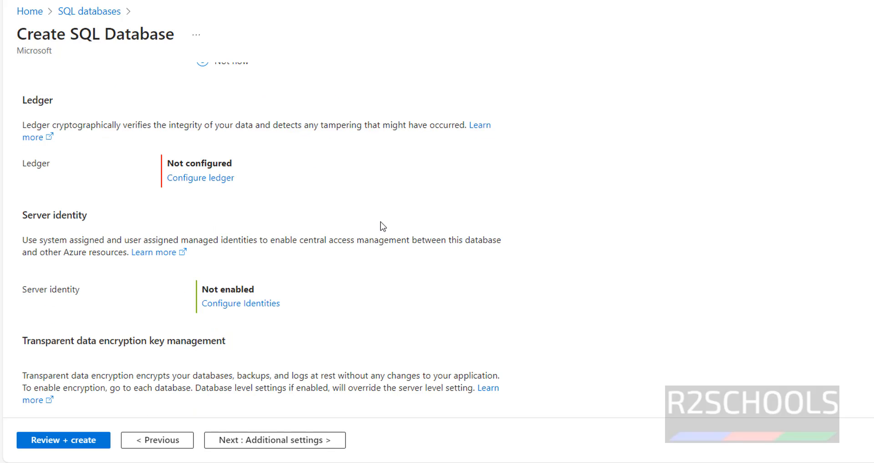
{"action": "scroll", "coordinate": [365, 256], "scroll_direction": "down", "scroll_amount": 5}
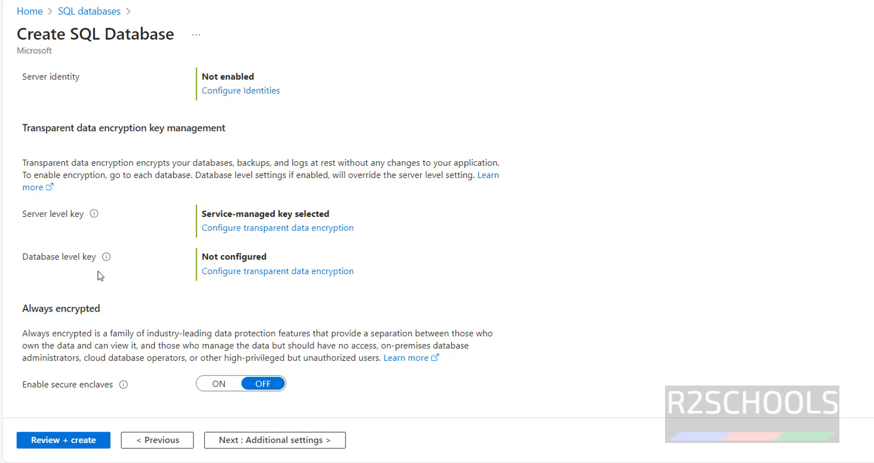
{"action": "scroll", "coordinate": [102, 279], "scroll_direction": "down", "scroll_amount": 1}
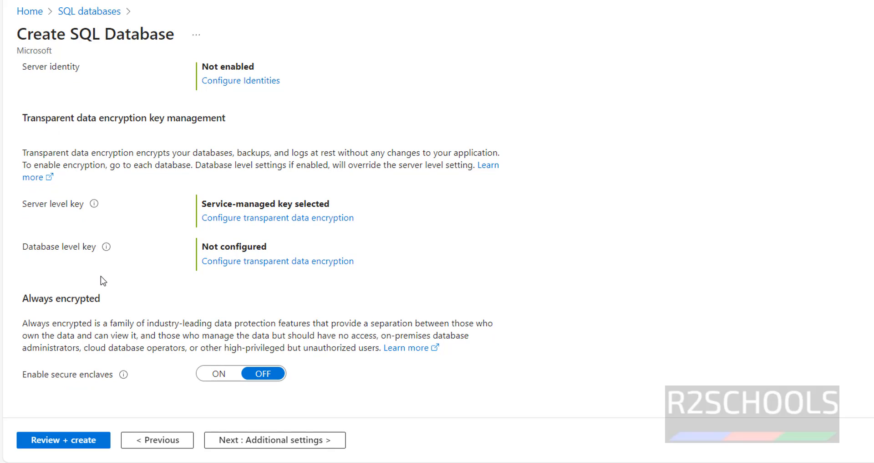
{"action": "left_click", "coordinate": [228, 439]}
Keep the default collation SQL_Latin1_General_CP1_CI_AS on Additional settings
{"action": "left_click", "coordinate": [330, 291]}
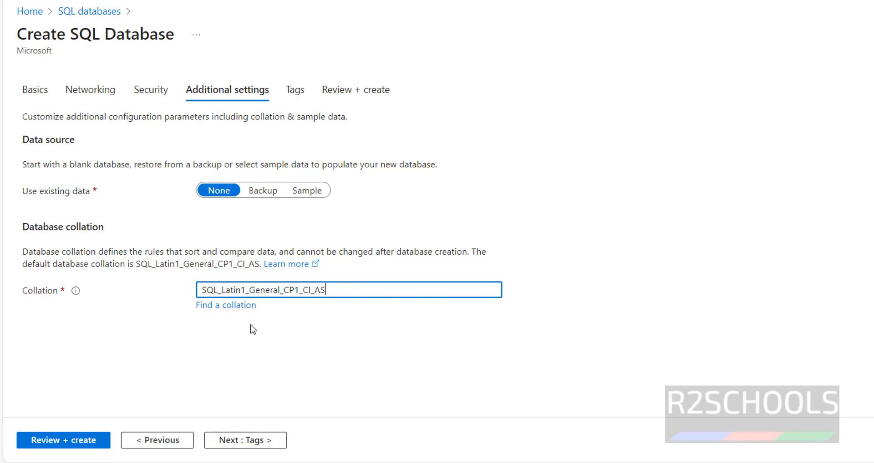
{"action": "left_click", "coordinate": [230, 309]}
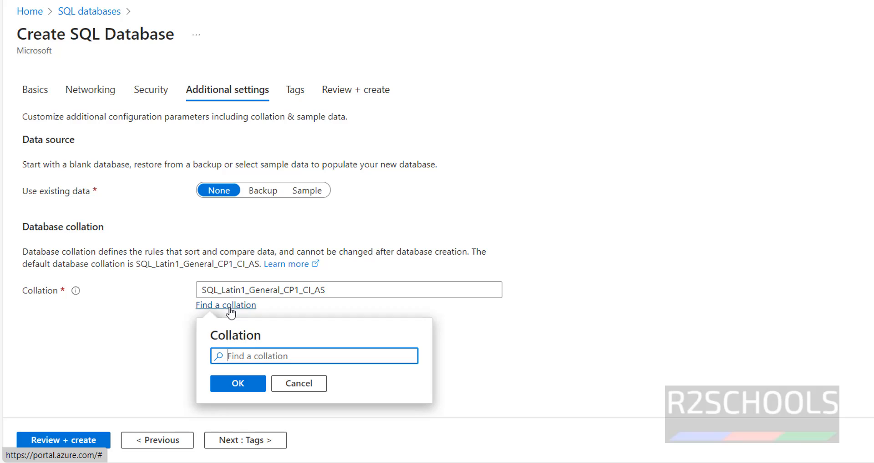
{"action": "left_click", "coordinate": [297, 383]}
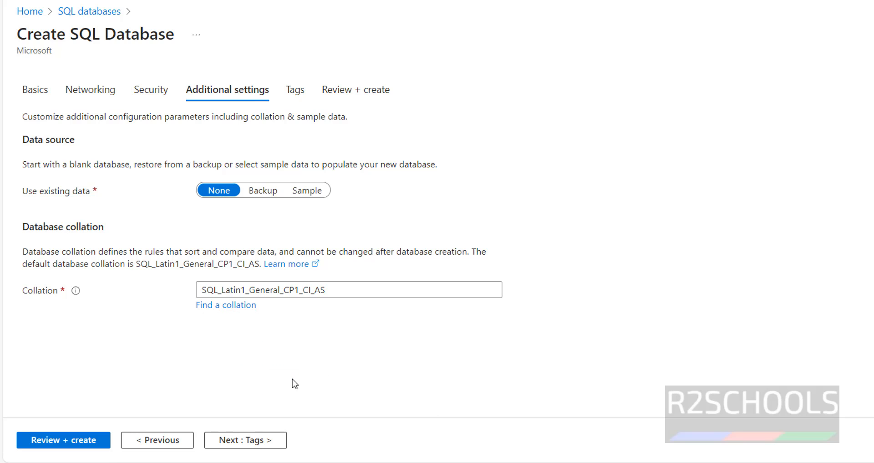
{"action": "left_click_drag", "start_coordinate": [337, 290], "coordinate": [150, 297]}
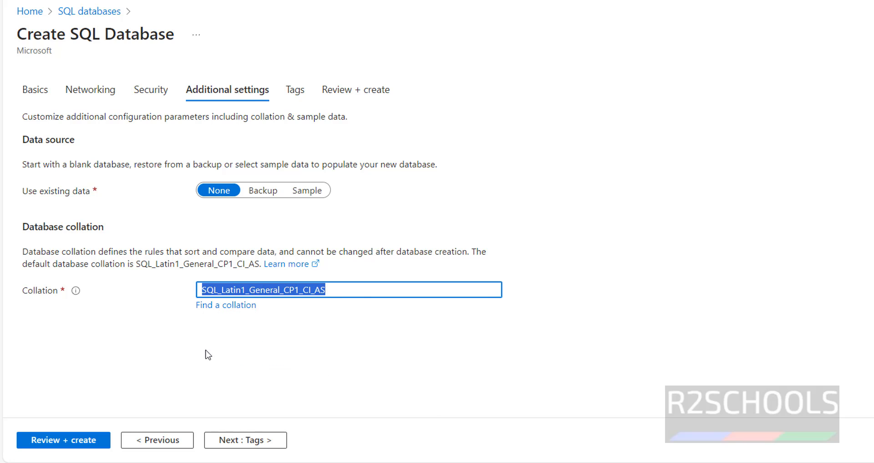
{"action": "left_click", "coordinate": [246, 356]}
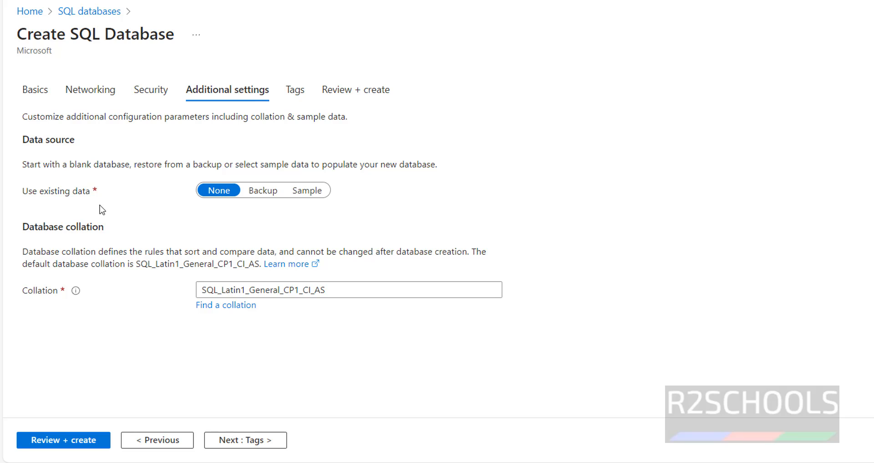
{"action": "left_click_drag", "start_coordinate": [22, 139], "coordinate": [103, 137]}
{"action": "left_click_drag", "start_coordinate": [22, 191], "coordinate": [107, 195]}
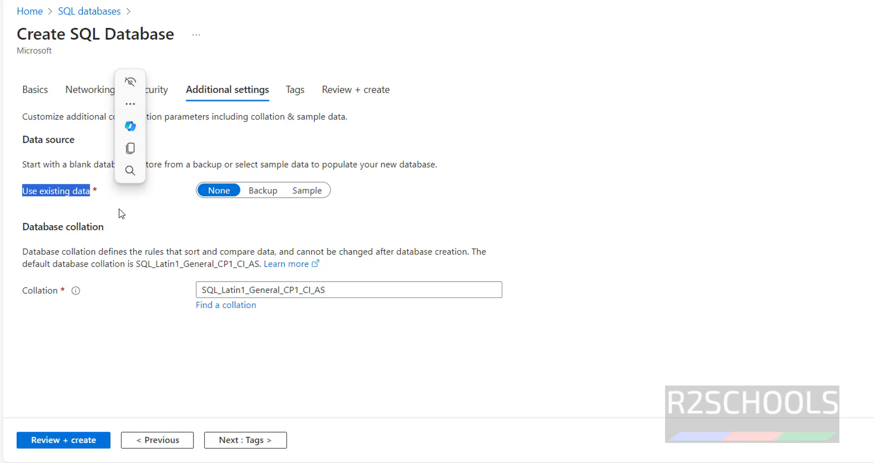
{"action": "left_click", "coordinate": [255, 226]}
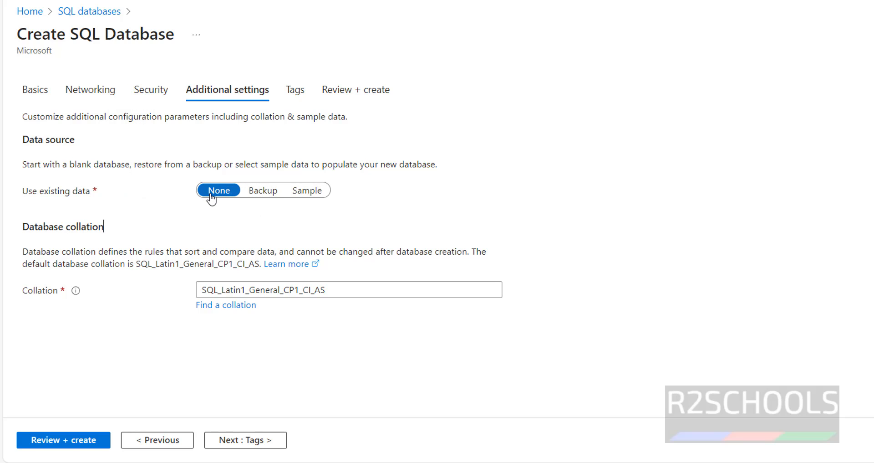
Set Use existing data to Sample and accept the AdventureWorksLT sample database
{"action": "left_click", "coordinate": [305, 191]}
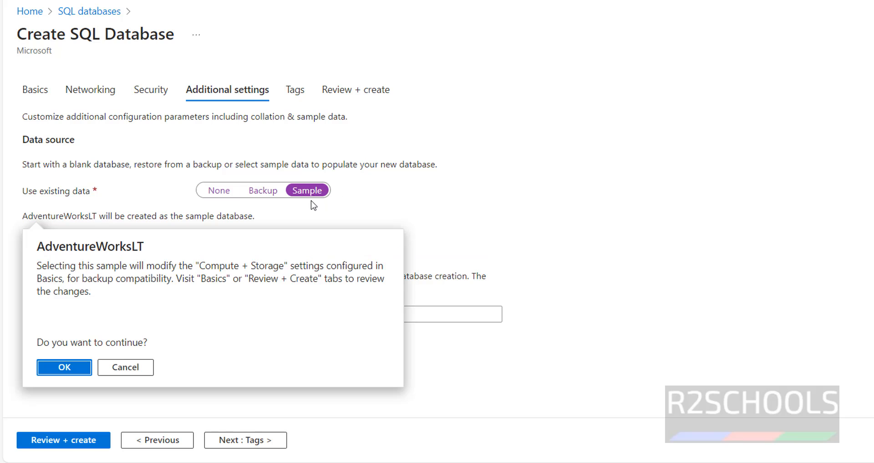
{"action": "left_click", "coordinate": [53, 373]}
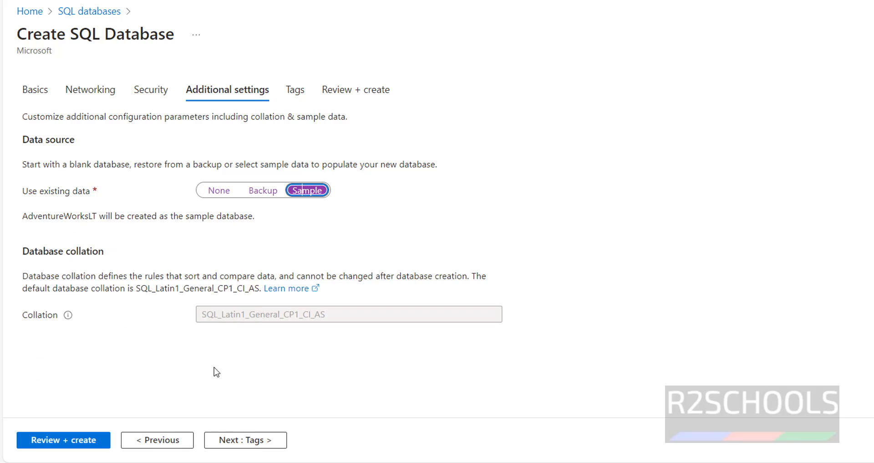
{"action": "left_click", "coordinate": [248, 439]}
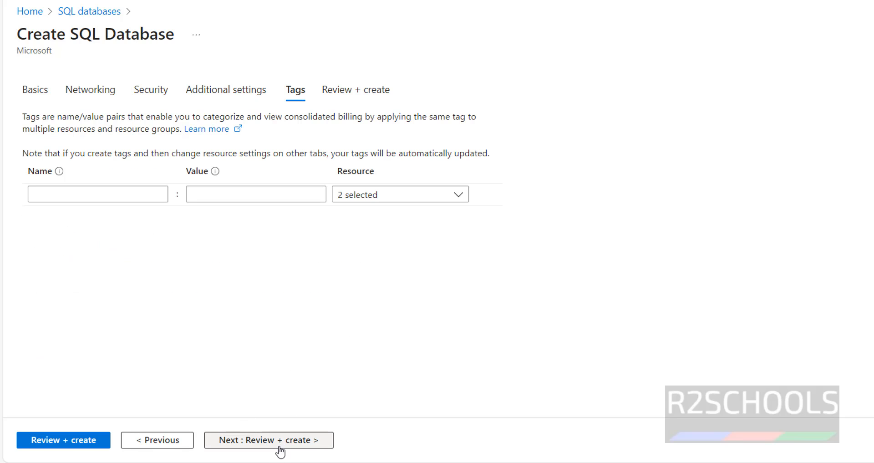
Scroll through the Review + create summary for r2schoolsdw, checking sample data and collation
{"action": "left_click", "coordinate": [262, 439]}
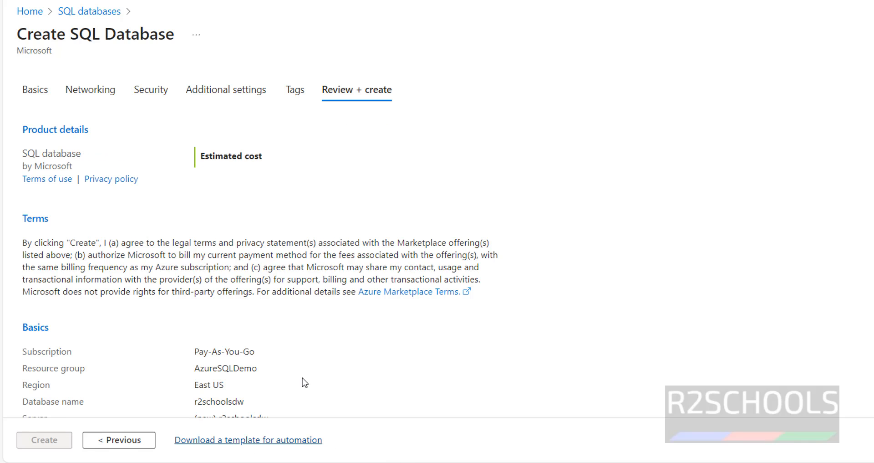
{"action": "scroll", "coordinate": [362, 320], "scroll_direction": "down", "scroll_amount": 6}
{"action": "scroll", "coordinate": [363, 320], "scroll_direction": "down", "scroll_amount": 7}
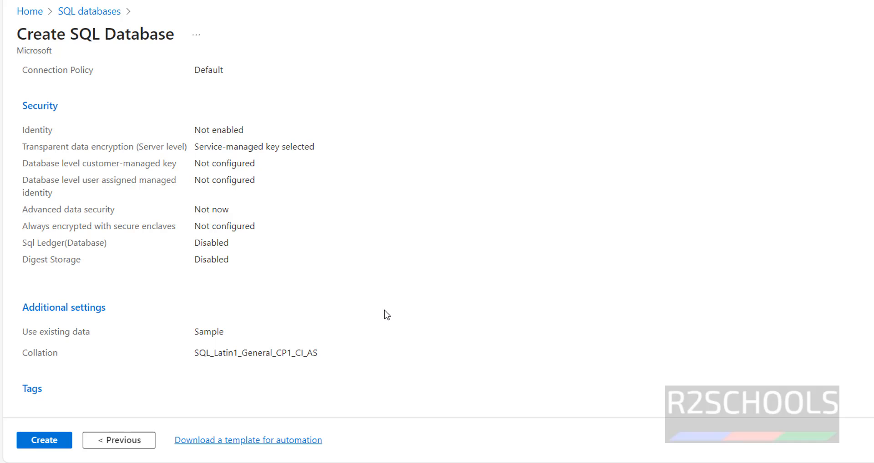
{"action": "scroll", "coordinate": [382, 313], "scroll_direction": "up", "scroll_amount": 12}
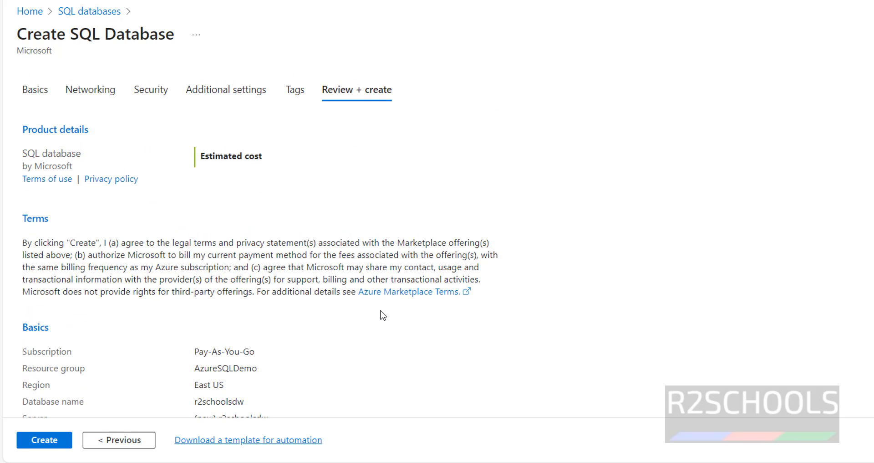
{"action": "scroll", "coordinate": [318, 318], "scroll_direction": "down", "scroll_amount": 7}
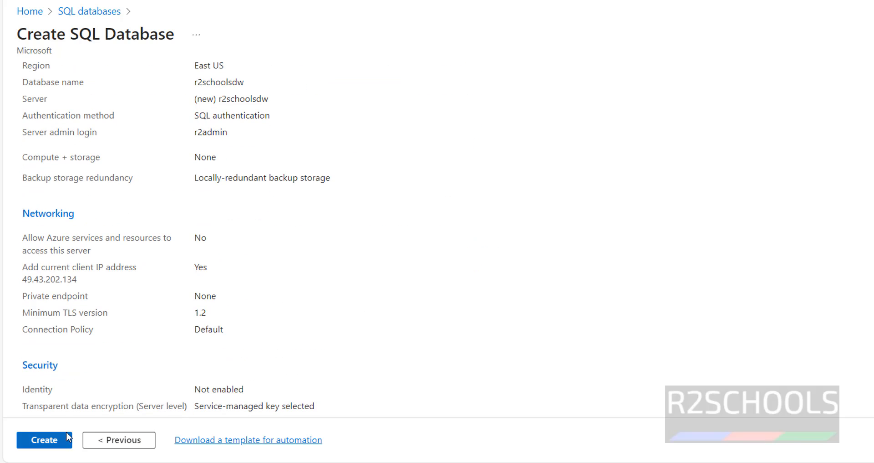
{"action": "scroll", "coordinate": [275, 317], "scroll_direction": "up", "scroll_amount": 7}
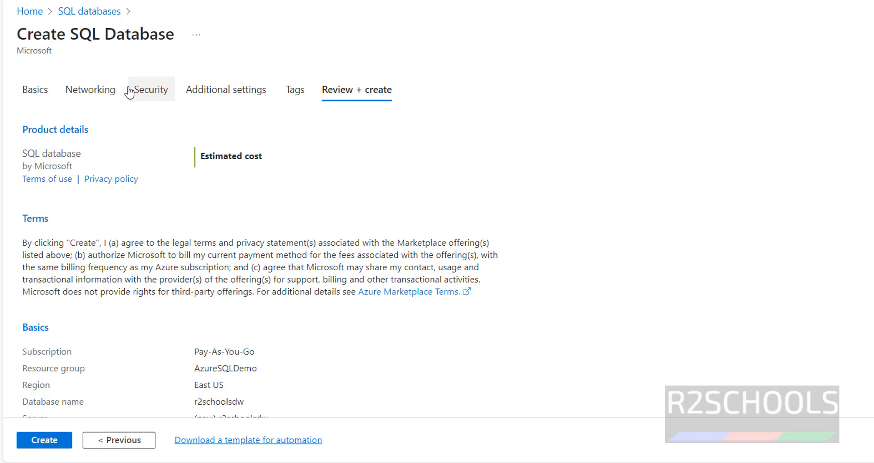
{"action": "scroll", "coordinate": [155, 196], "scroll_direction": "down", "scroll_amount": 10}
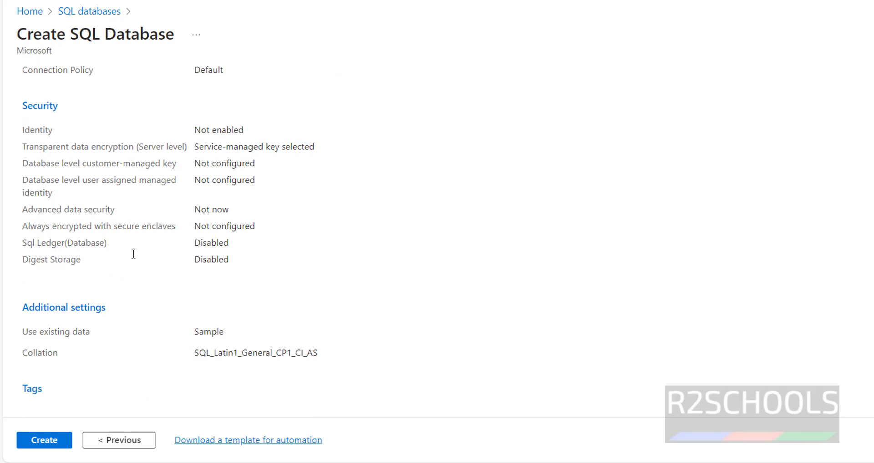
Create the r2schoolsdw database and follow its deployment in the Notifications panel until complete
{"action": "left_click", "coordinate": [44, 445]}
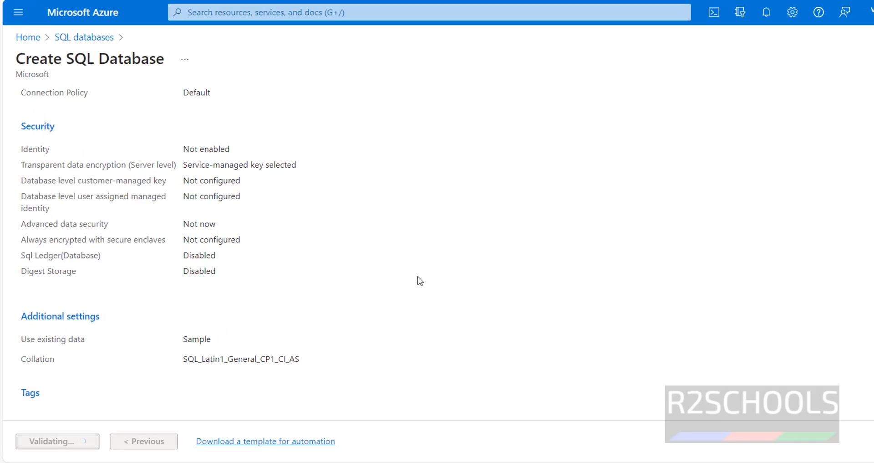
{"action": "left_click", "coordinate": [668, 72]}
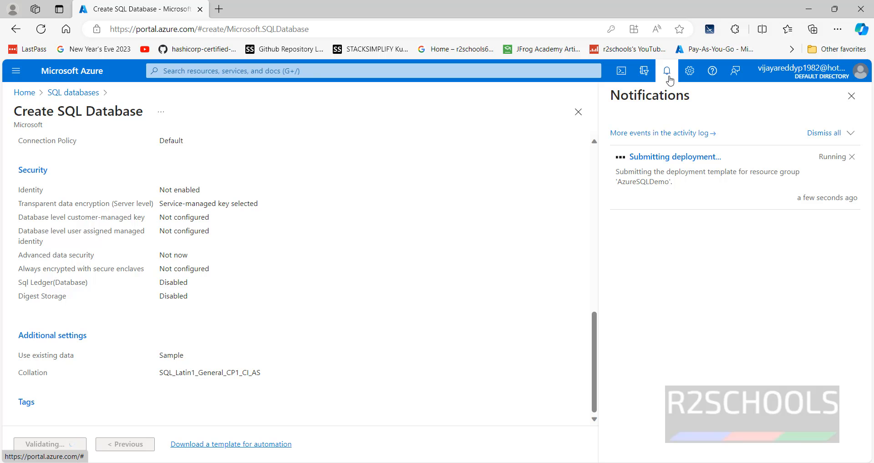
{"action": "left_click", "coordinate": [667, 80]}
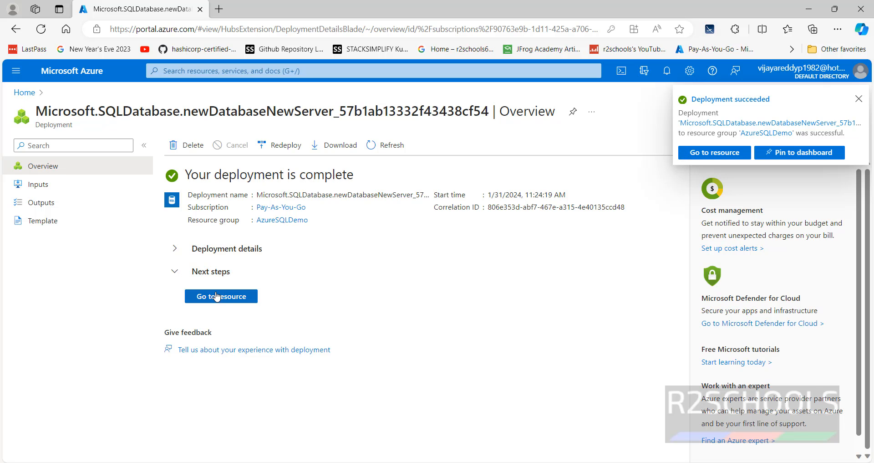
Expand Deployment details and go to the newly deployed r2schoolsdw database resource
{"action": "left_click", "coordinate": [179, 254]}
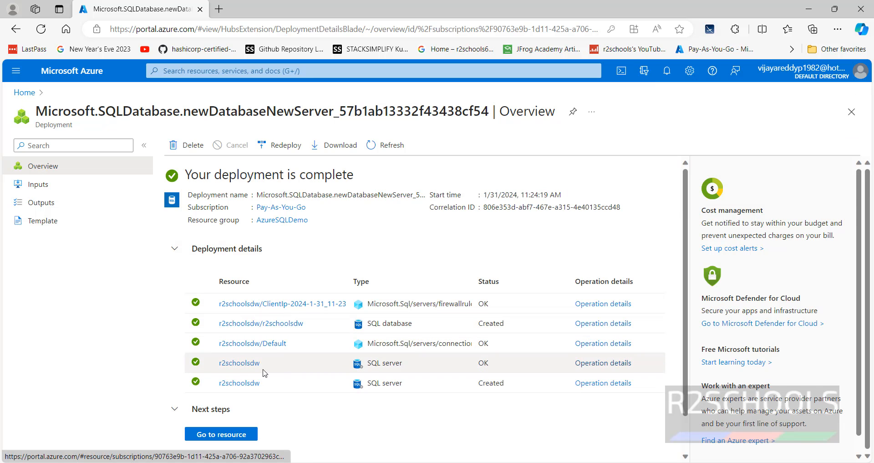
{"action": "left_click", "coordinate": [223, 435]}
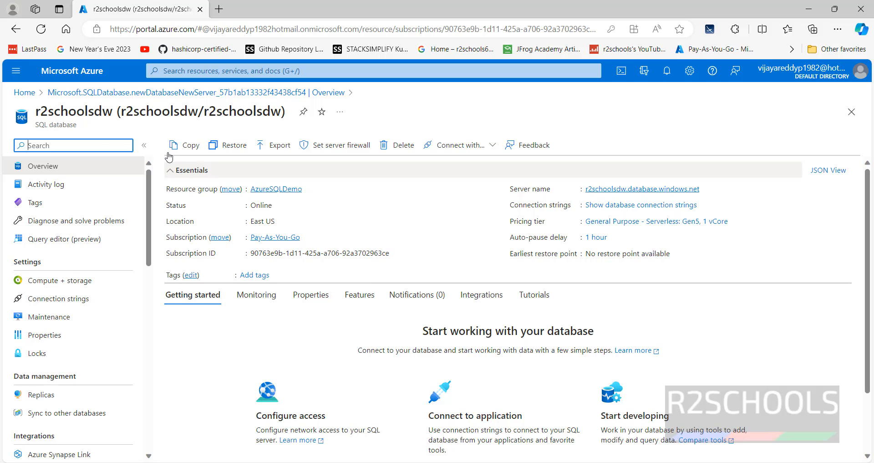
Open r2schoolsdw from the refreshed SQL databases list, starting from the portal Home
{"action": "left_click", "coordinate": [25, 95]}
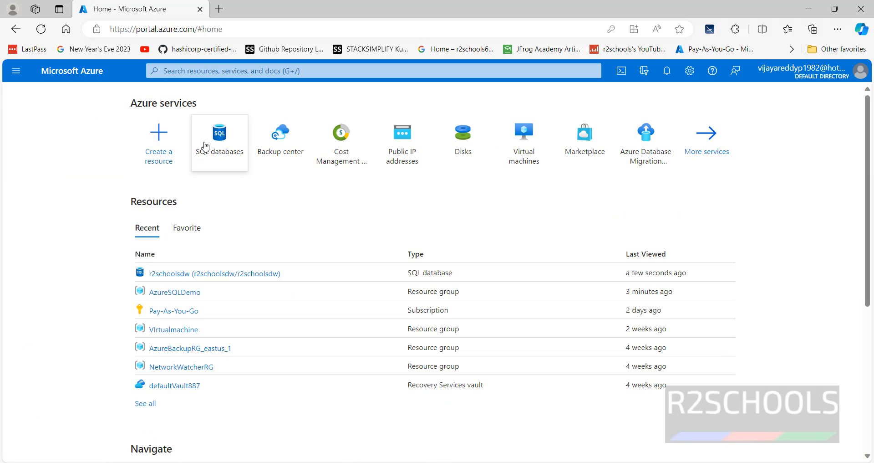
{"action": "mouse_move", "coordinate": [207, 147]}
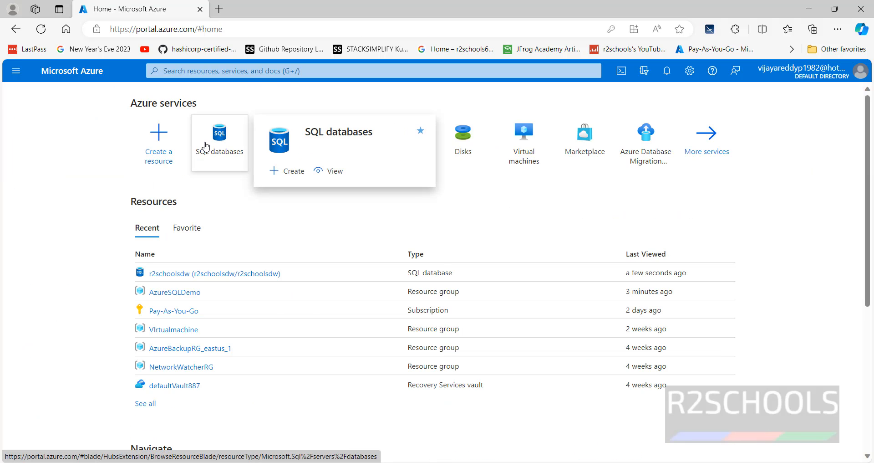
{"action": "left_click", "coordinate": [206, 147]}
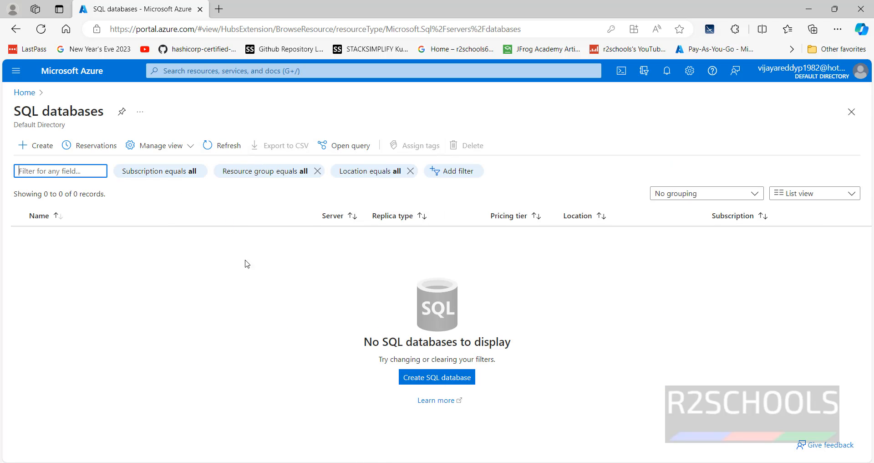
{"action": "left_click", "coordinate": [213, 146]}
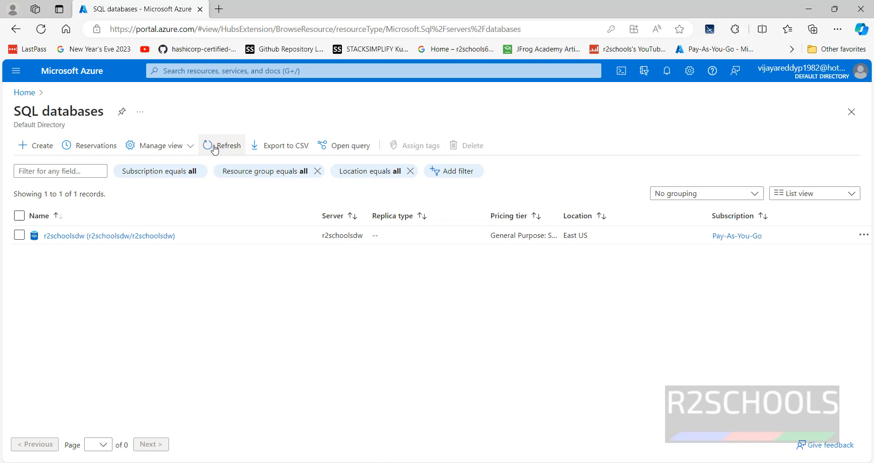
{"action": "left_click", "coordinate": [71, 236]}
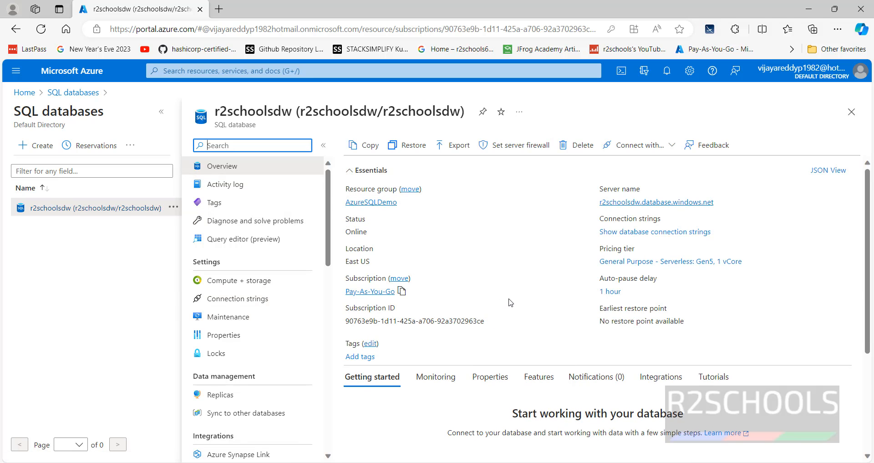
Browse the Monitoring, Properties, Features, Notifications, Integrations and Tutorials tabs, then show connection strings
{"action": "left_click", "coordinate": [161, 112]}
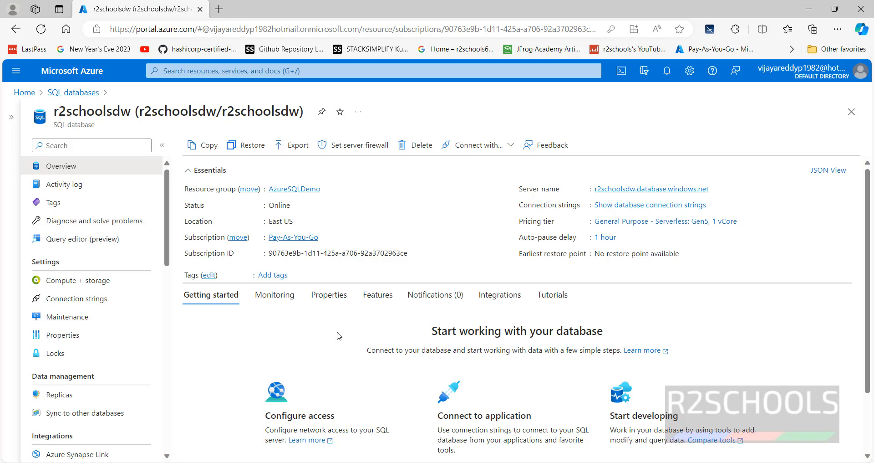
{"action": "left_click", "coordinate": [277, 300]}
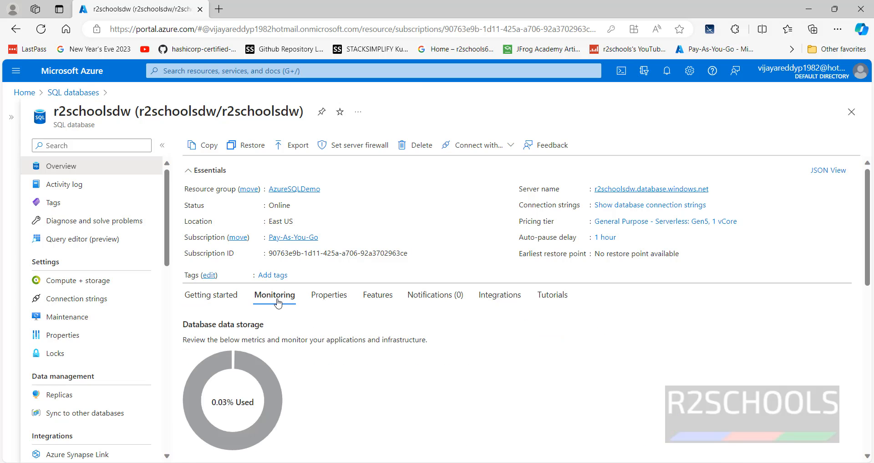
{"action": "left_click", "coordinate": [324, 296]}
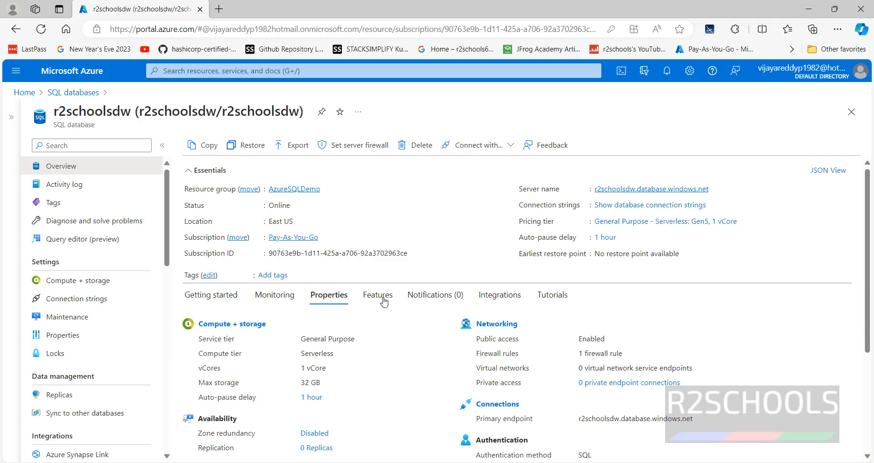
{"action": "left_click", "coordinate": [384, 301]}
{"action": "left_click", "coordinate": [421, 298]}
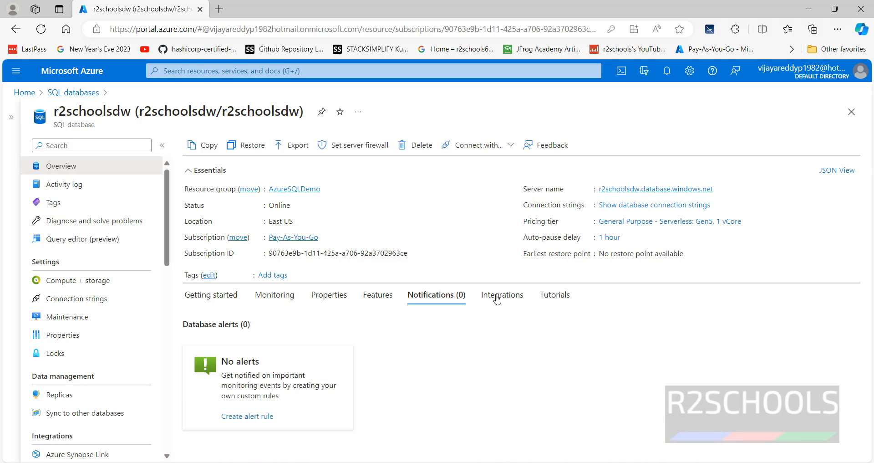
{"action": "left_click", "coordinate": [499, 298]}
{"action": "left_click", "coordinate": [555, 298]}
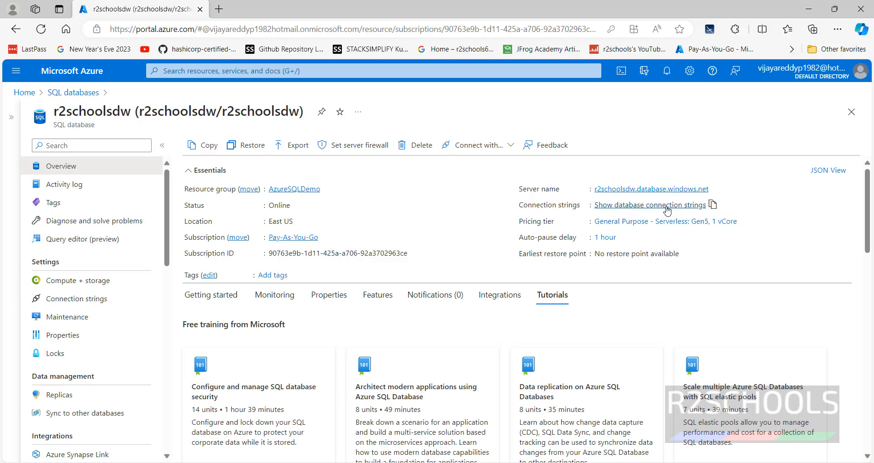
{"action": "left_click", "coordinate": [701, 205]}
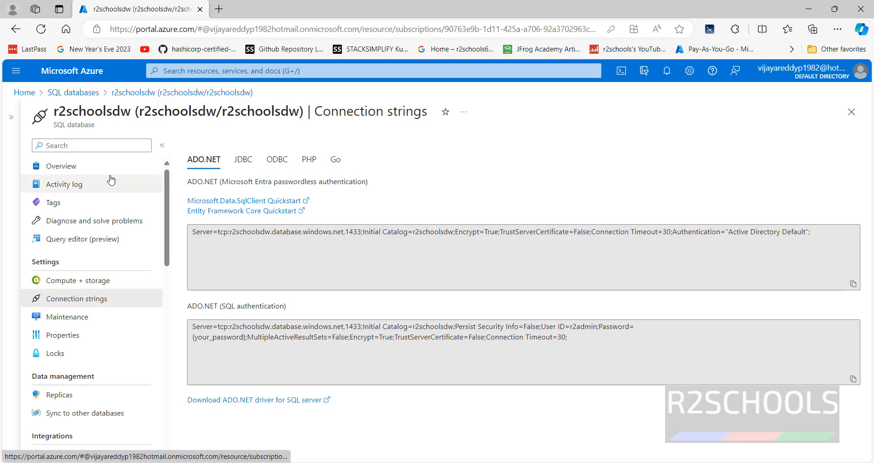
Preview the Connect with Azure Data Studio page, then return to the r2schoolsdw overview
{"action": "left_click", "coordinate": [100, 166]}
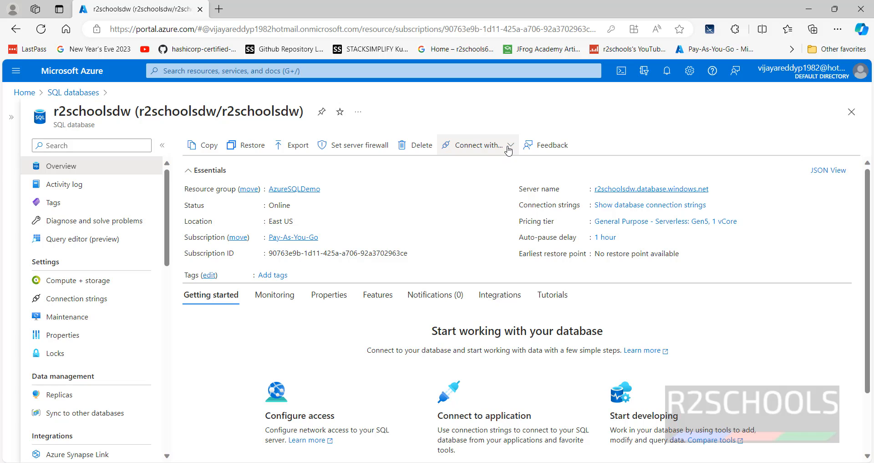
{"action": "left_click", "coordinate": [476, 145]}
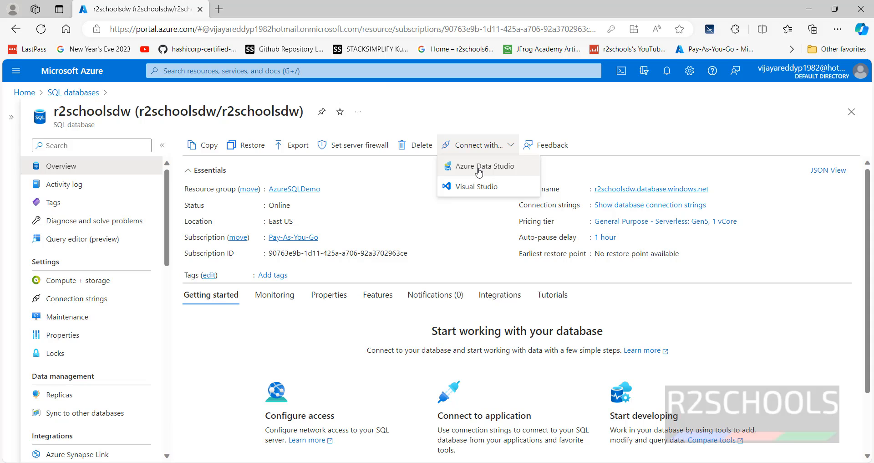
{"action": "left_click", "coordinate": [479, 172]}
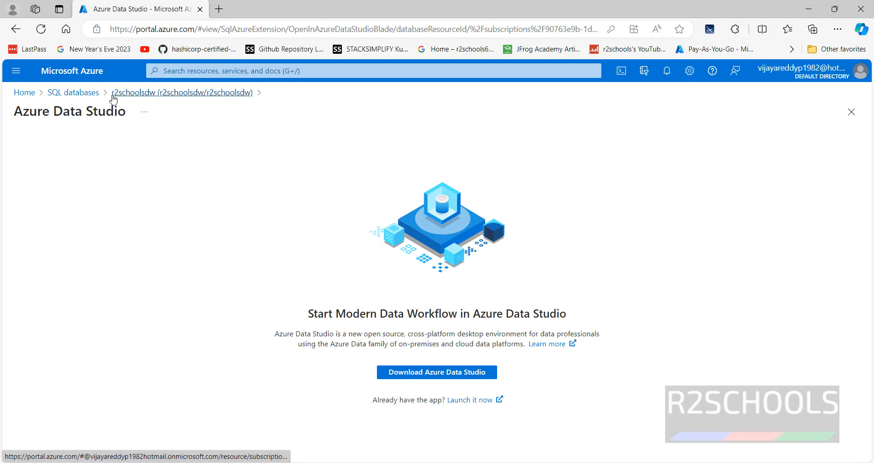
{"action": "left_click", "coordinate": [125, 96]}
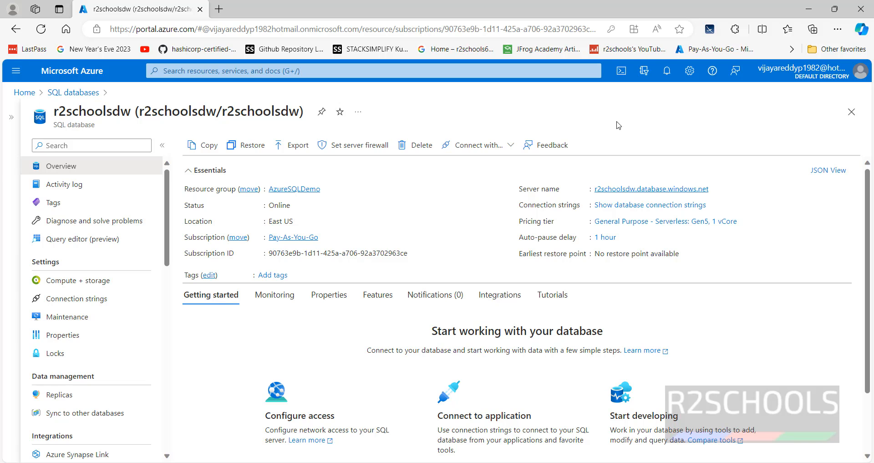
Launch SQL Server Management Studio with the Win+R 'ssms' command
{"action": "key", "text": "super+r"}
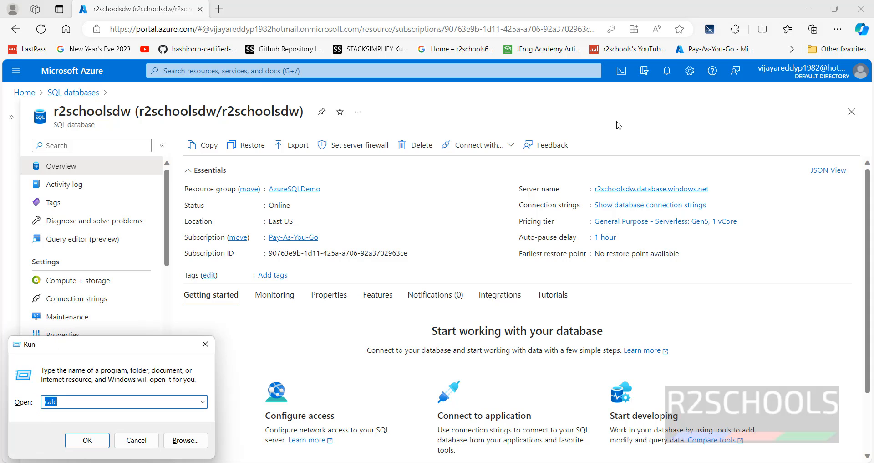
{"action": "type", "text": "ssms"}
{"action": "left_click", "coordinate": [96, 441]}
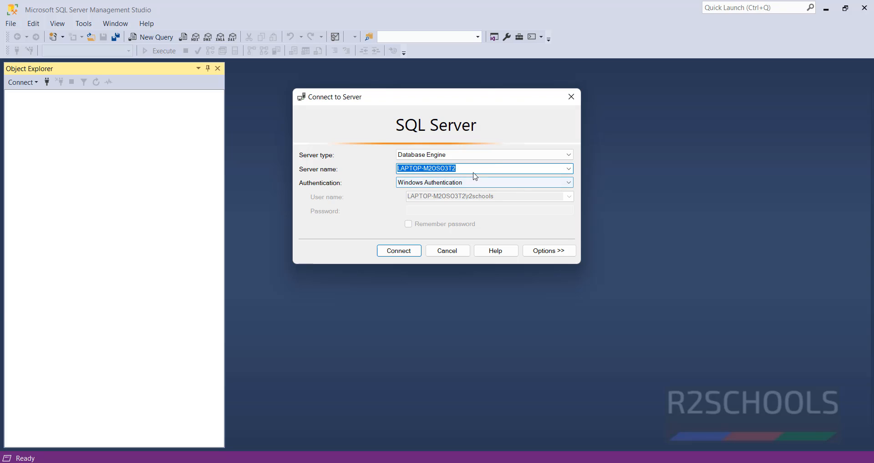
Copy the server name from the portal and paste r2schoolsdw.database.windows.net into Server name
{"action": "left_click", "coordinate": [550, 169]}
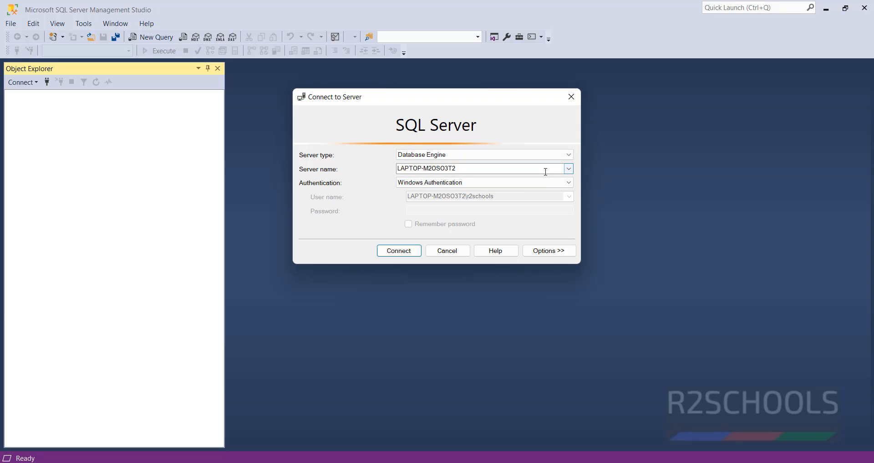
{"action": "double_click", "coordinate": [546, 172]}
{"action": "type", "text": "r2schoolsdw.database.windows.net"}
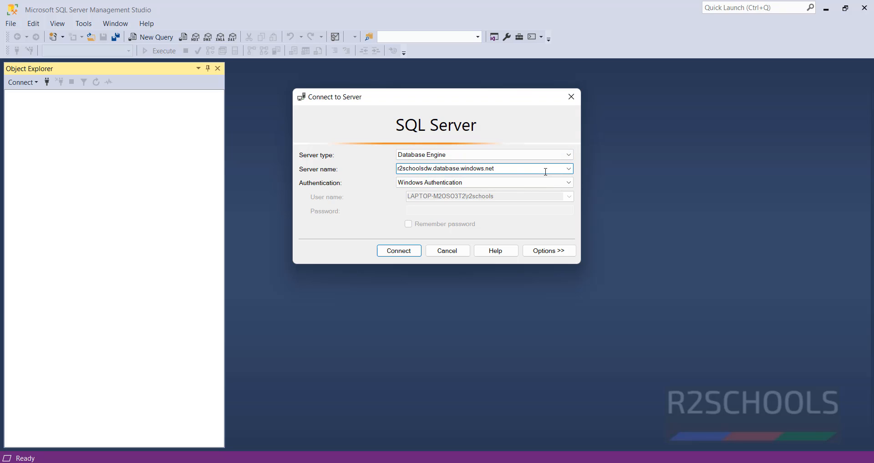
{"action": "double_click", "coordinate": [546, 172]}
{"action": "key", "text": "alt+Tab"}
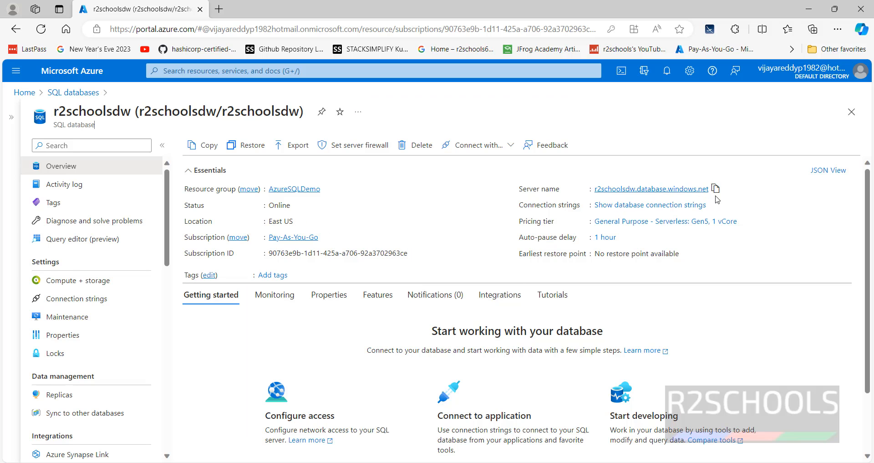
{"action": "left_click", "coordinate": [715, 188]}
{"action": "mouse_move", "coordinate": [604, 461]}
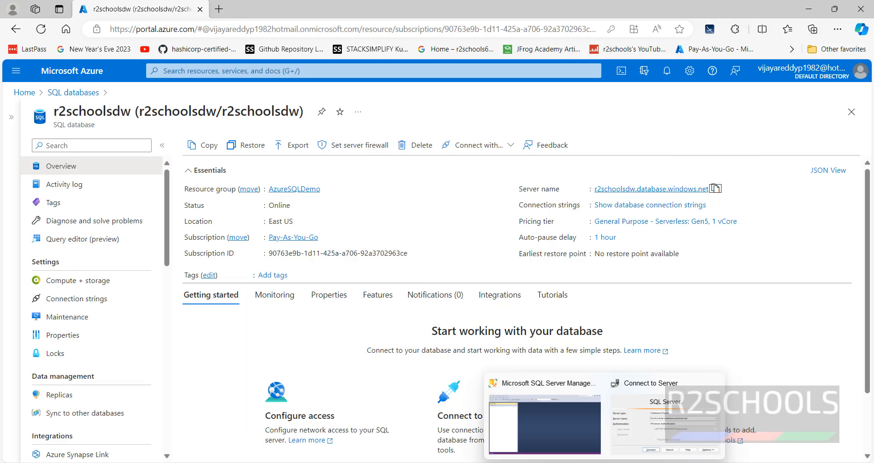
{"action": "left_click", "coordinate": [624, 423]}
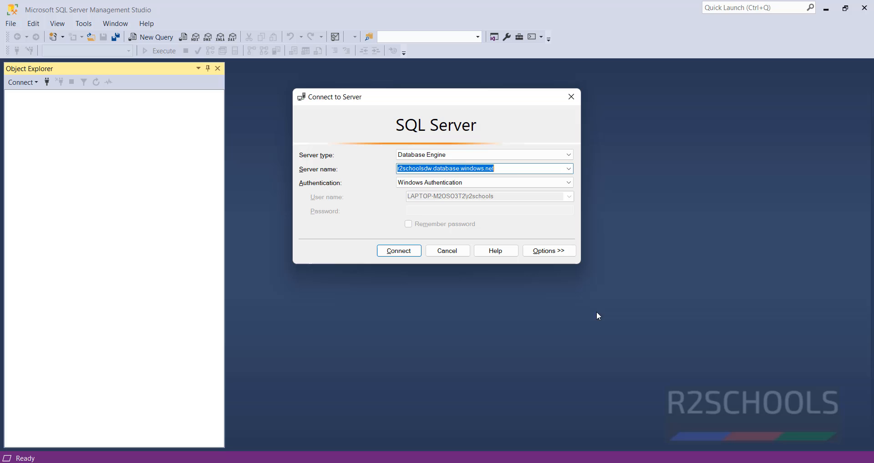
{"action": "left_click", "coordinate": [511, 169]}
{"action": "left_click_drag", "start_coordinate": [511, 169], "coordinate": [358, 169]}
{"action": "key", "text": "ctrl+v"}
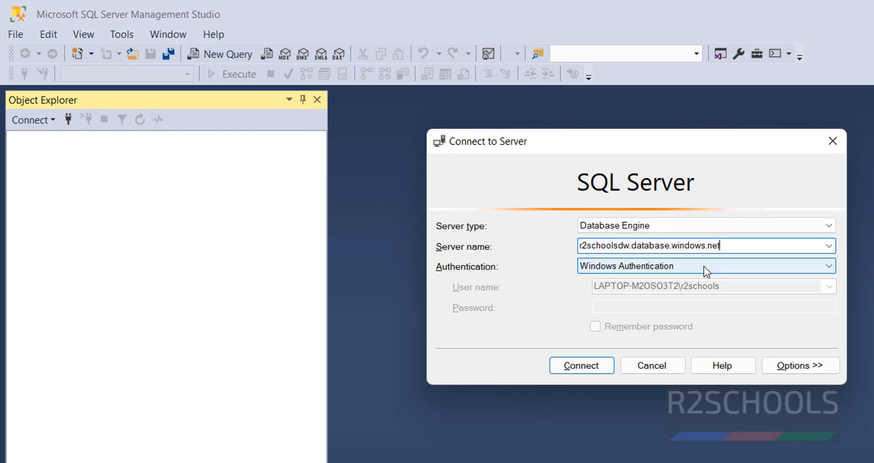
Switch the Connect to Server authentication to SQL Server Authentication
{"action": "left_click", "coordinate": [608, 230]}
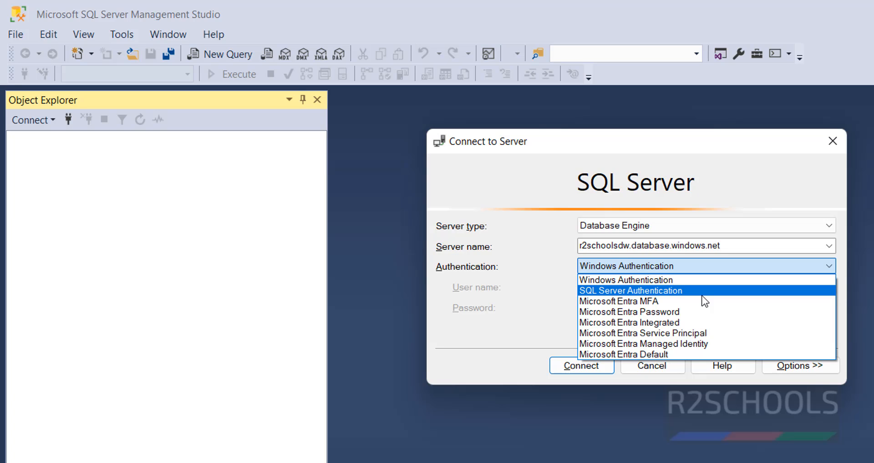
{"action": "left_click", "coordinate": [705, 295]}
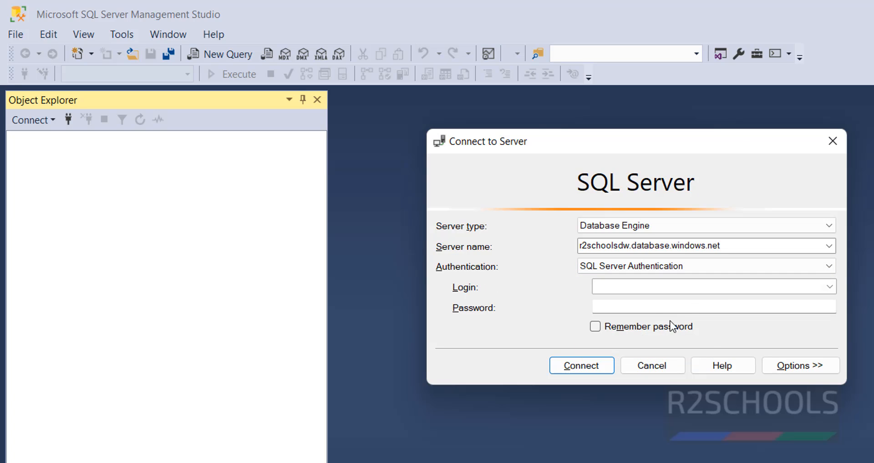
{"action": "left_click", "coordinate": [651, 290]}
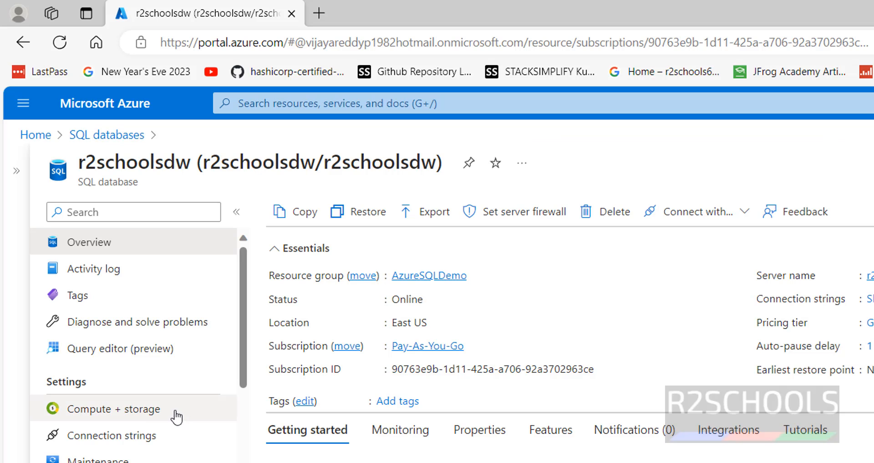
Find the login in the portal's SQL connection string, enter login r2admin and password, and connect
{"action": "left_click", "coordinate": [154, 435]}
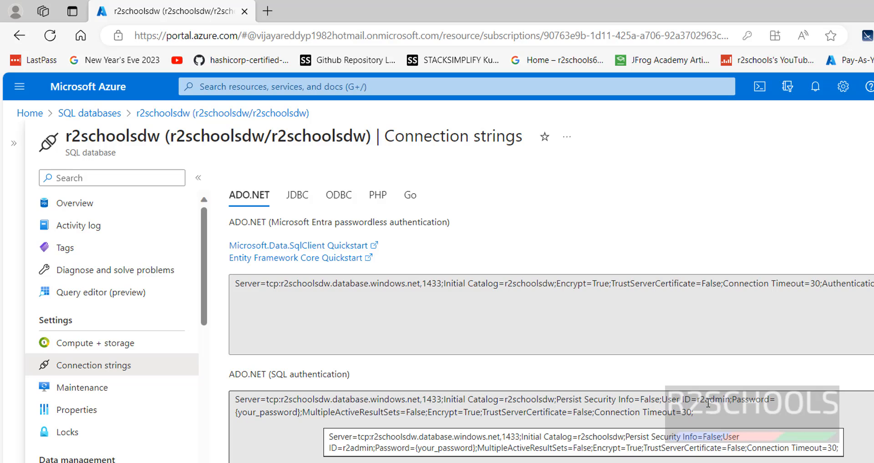
{"action": "left_click", "coordinate": [696, 400]}
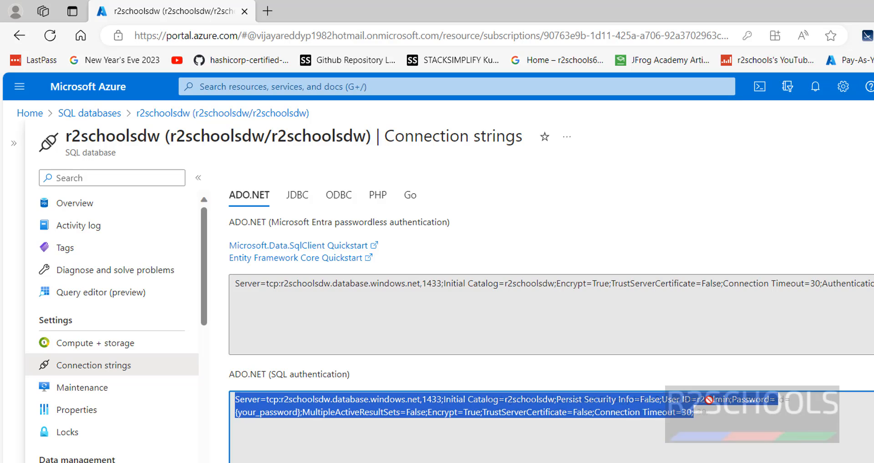
{"action": "left_click", "coordinate": [715, 408]}
{"action": "double_click", "coordinate": [715, 399]}
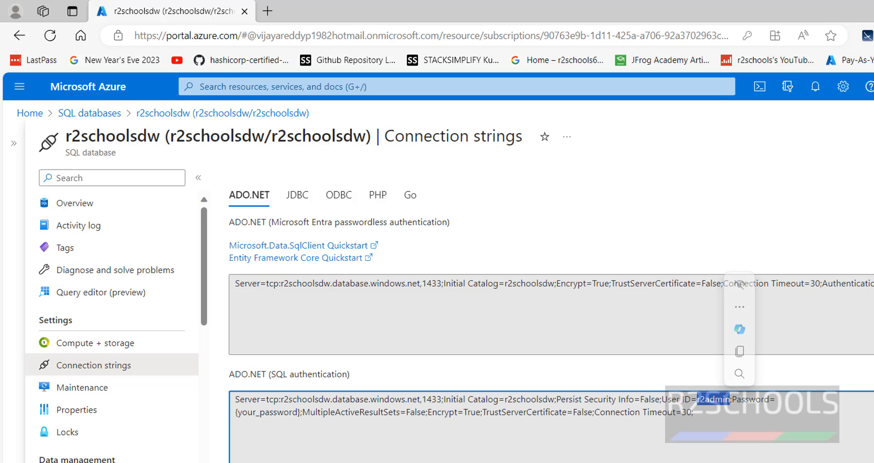
{"action": "left_click", "coordinate": [637, 460]}
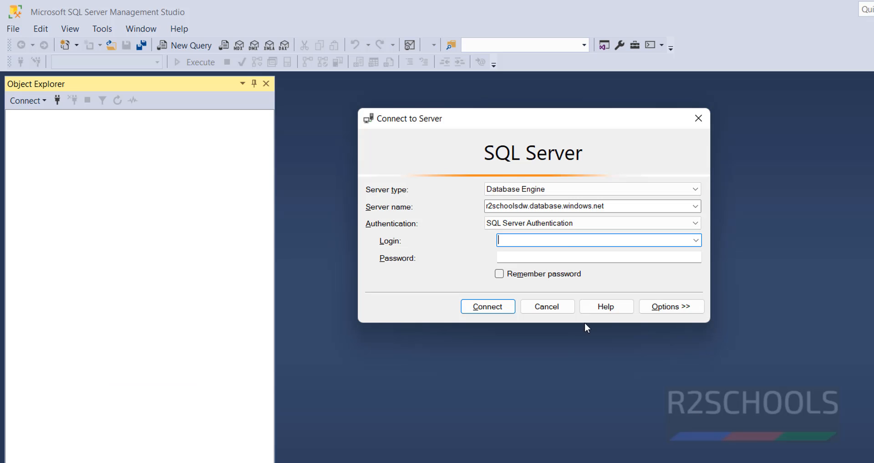
{"action": "type", "text": "r2admin"}
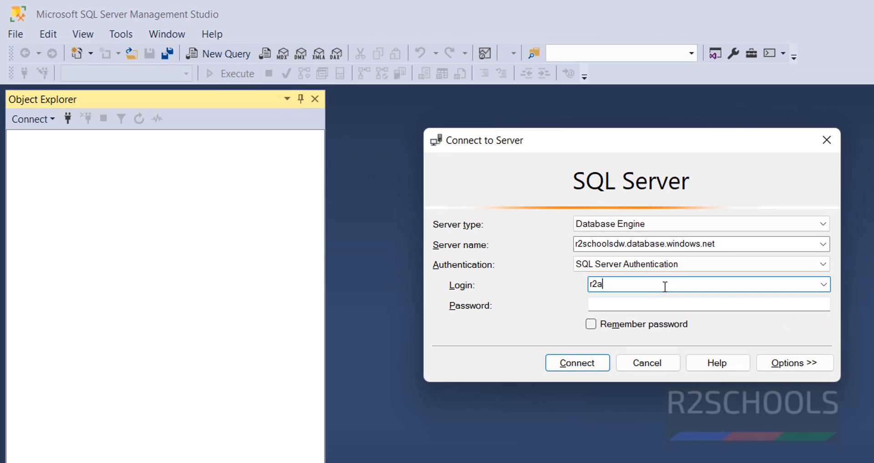
{"action": "key", "text": "Tab"}
{"action": "type", "text": "*"}
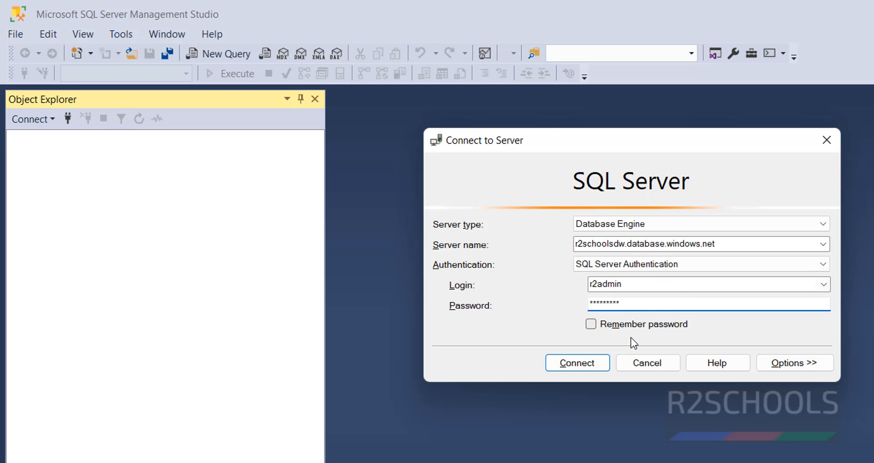
{"action": "left_click", "coordinate": [592, 367]}
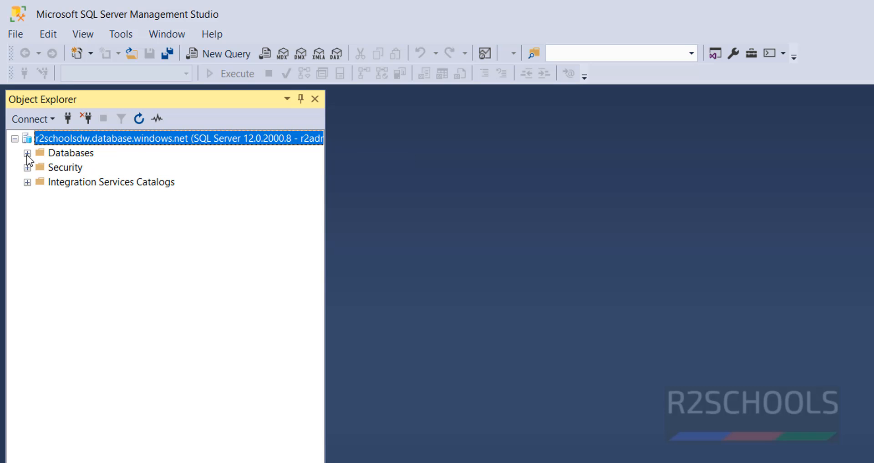
Expand Databases > r2schoolsdw > Tables and open a new query window on r2schoolsdw
{"action": "left_click", "coordinate": [27, 153]}
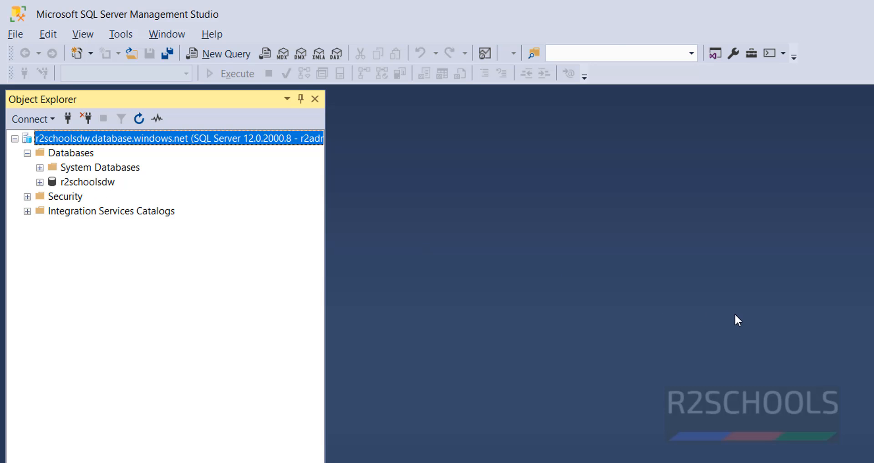
{"action": "key", "text": "alt+Tab"}
{"action": "left_click", "coordinate": [135, 246]}
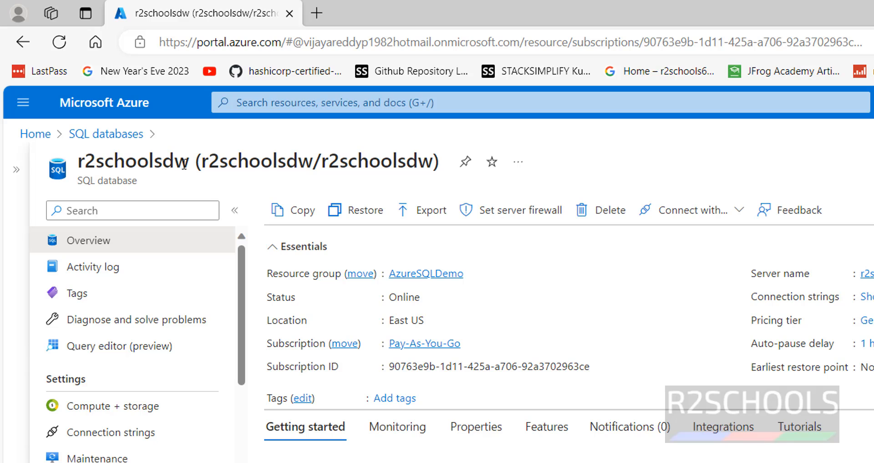
{"action": "key", "text": "alt+Tab"}
{"action": "left_click", "coordinate": [40, 181]}
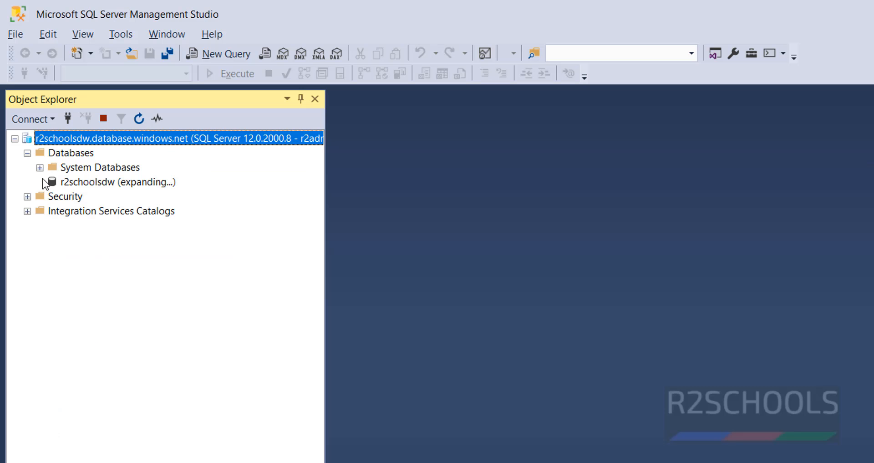
{"action": "left_click", "coordinate": [53, 211]}
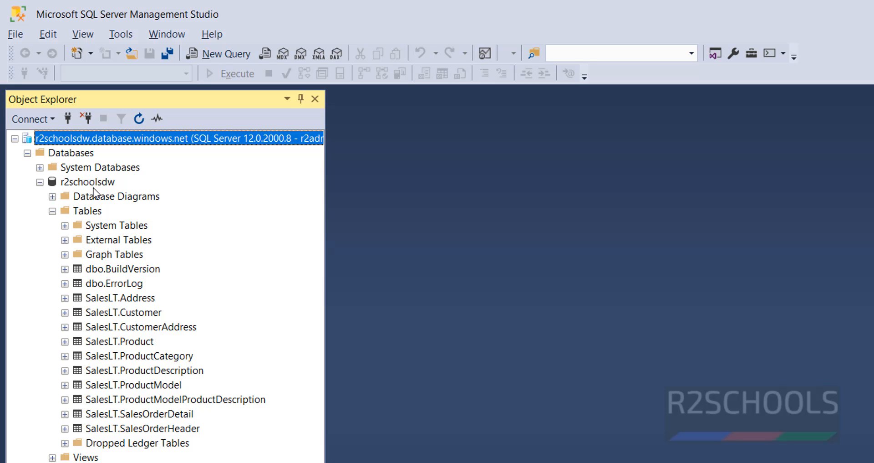
{"action": "left_click", "coordinate": [93, 187]}
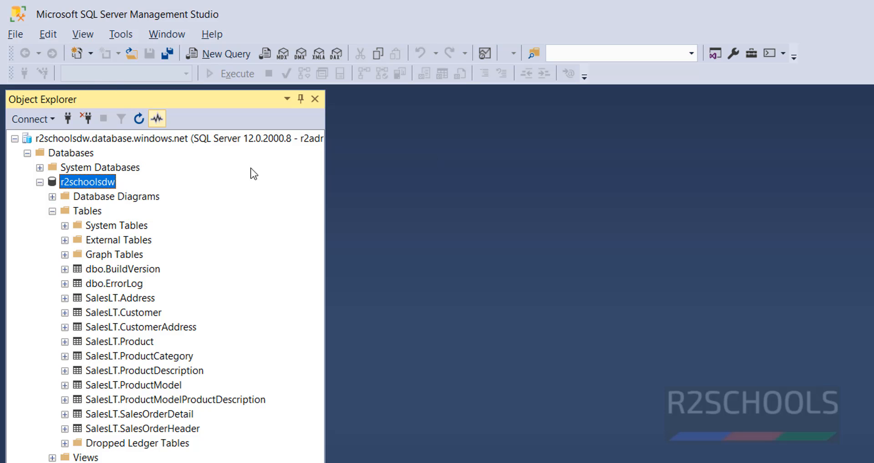
{"action": "left_click", "coordinate": [228, 52]}
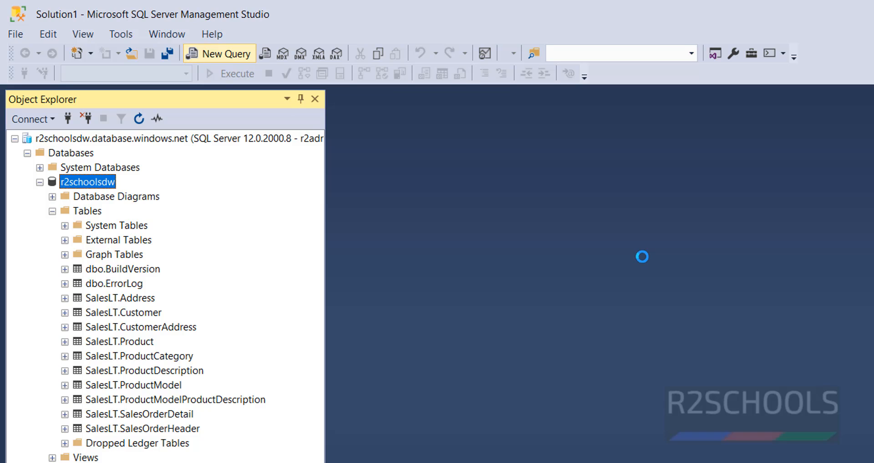
Run the query 'select * from Customer', which fails with an invalid object error
{"action": "type", "text": "select"}
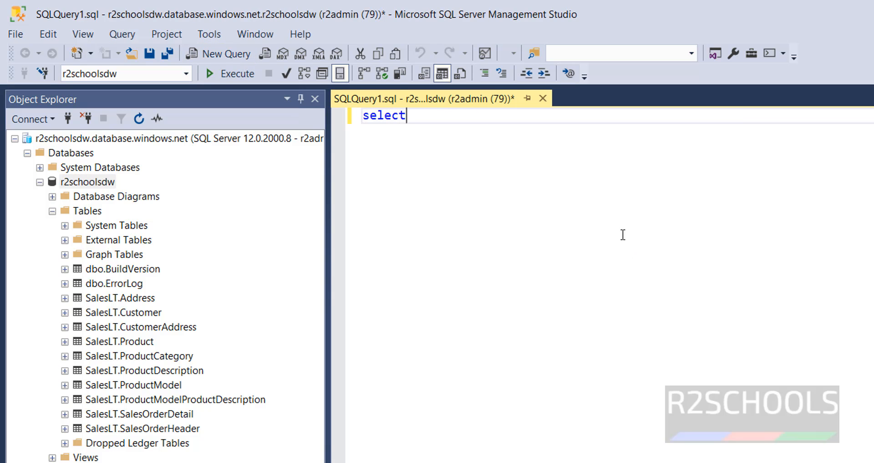
{"action": "type", "text": " * from Customer"}
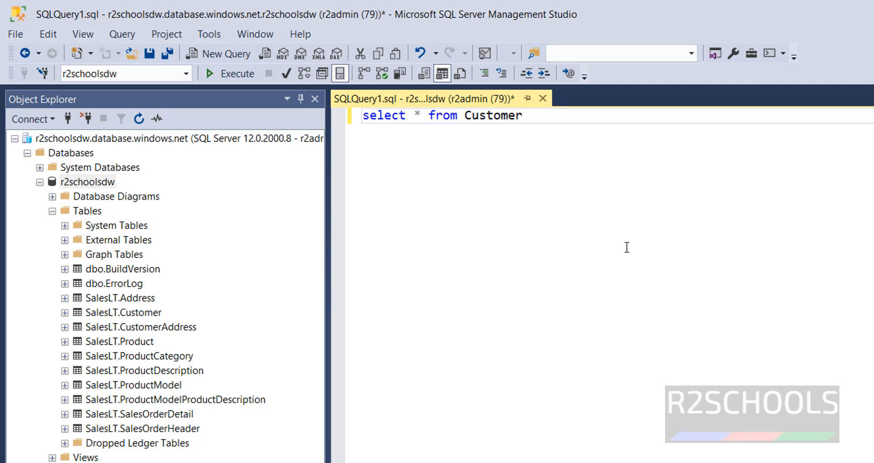
{"action": "key", "text": "ctrl+a"}
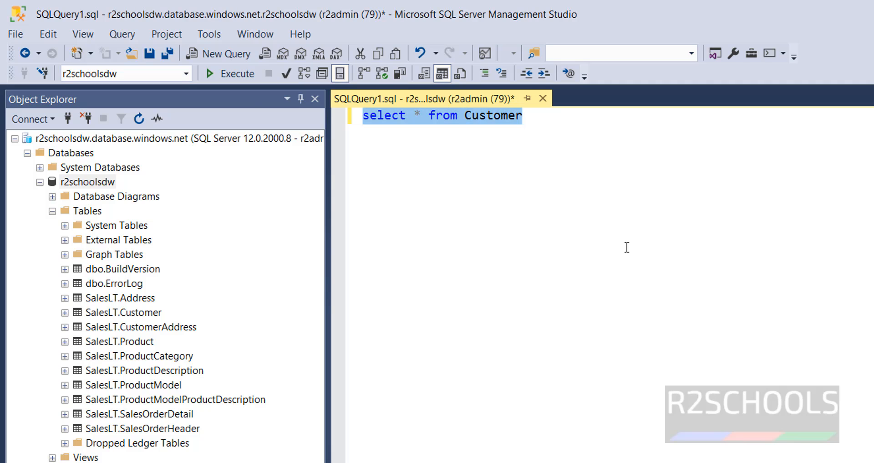
{"action": "left_click", "coordinate": [226, 79]}
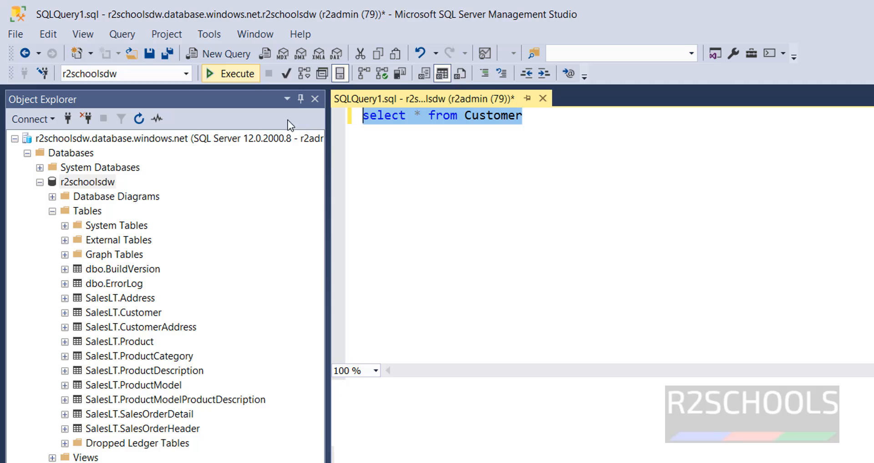
Prefix the table with 'SalesLT.' and rerun the query, returning 847 customer rows
{"action": "left_click", "coordinate": [484, 217]}
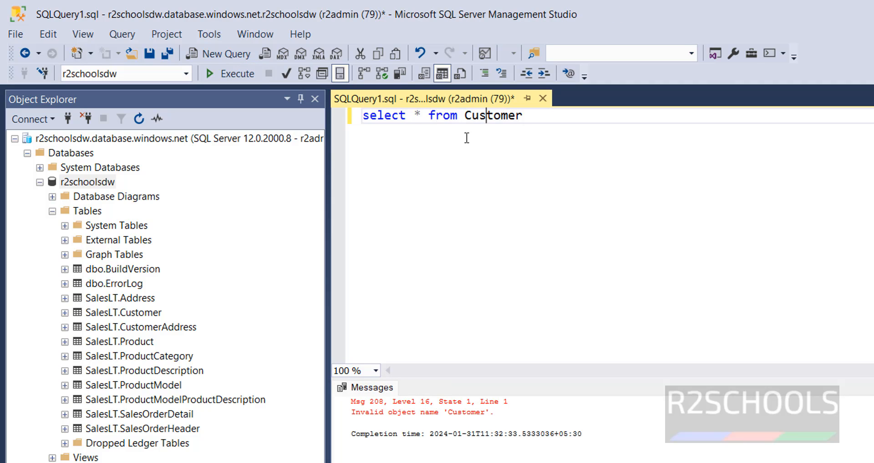
{"action": "left_click", "coordinate": [464, 116]}
{"action": "type", "text": "Sales"}
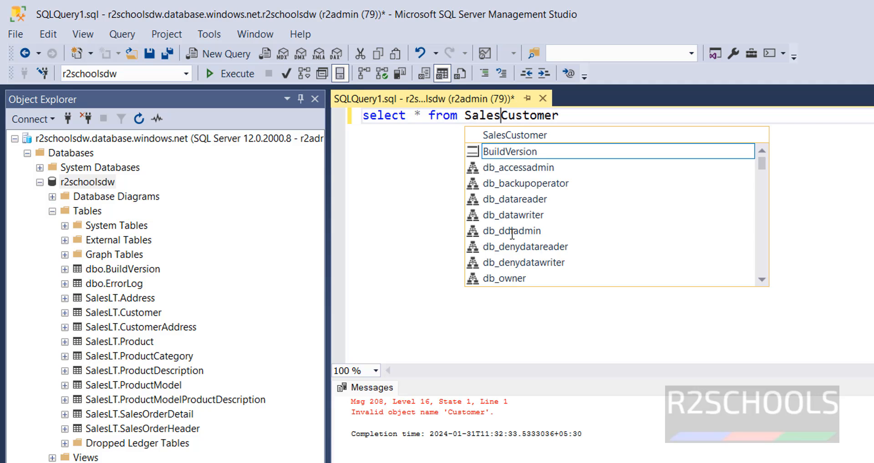
{"action": "type", "text": "LT."}
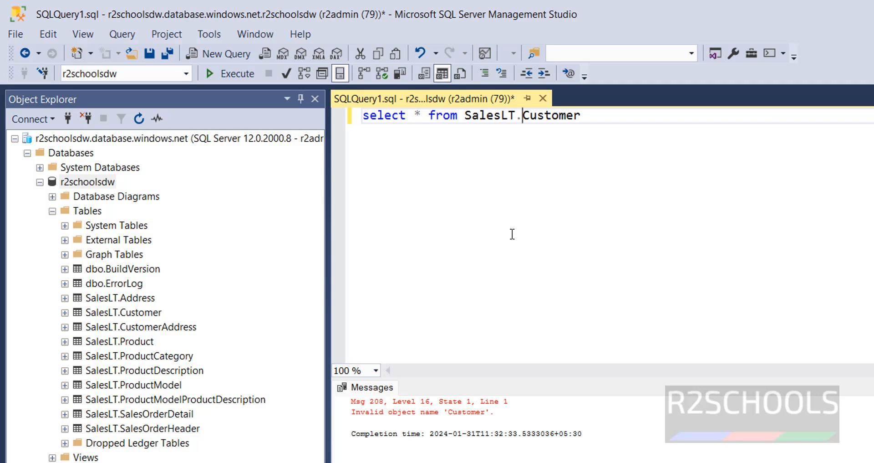
{"action": "left_click", "coordinate": [615, 124]}
{"action": "left_click_drag", "start_coordinate": [616, 117], "coordinate": [407, 115]}
{"action": "left_click_drag", "start_coordinate": [355, 108], "coordinate": [354, 110]}
{"action": "left_click", "coordinate": [232, 73]}
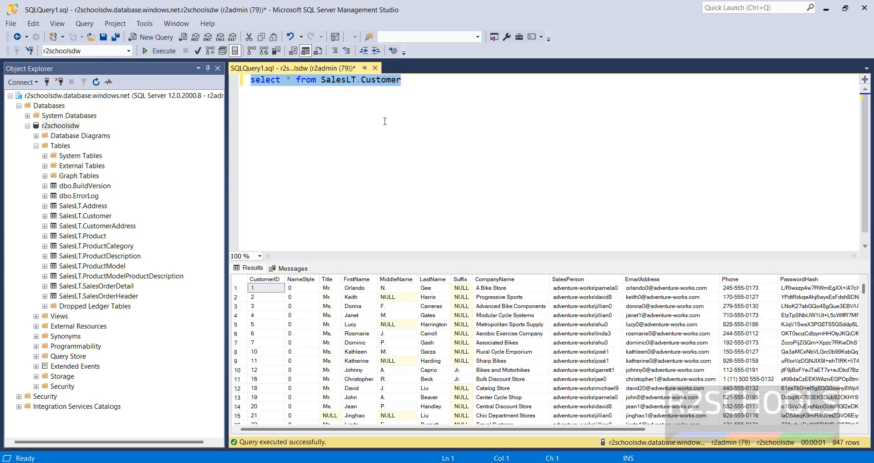
{"action": "key", "text": "alt+Tab"}
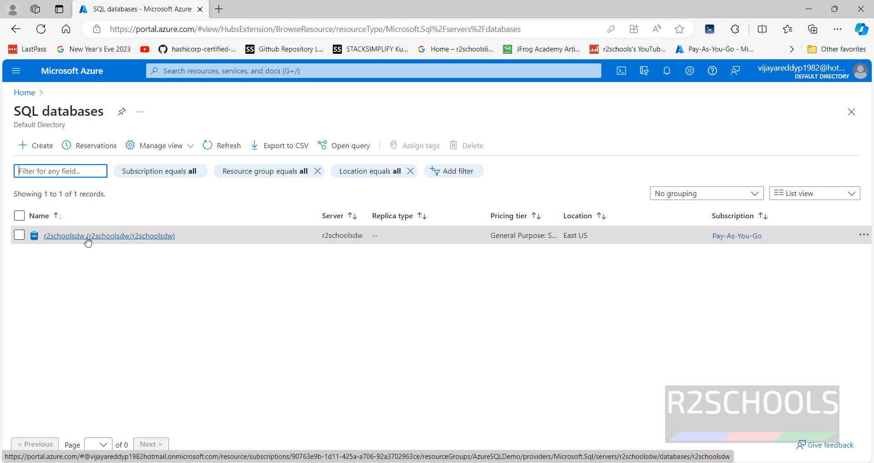
Open r2schoolsdw from SQL databases and choose Connect with... > Azure Data Studio
{"action": "left_click", "coordinate": [83, 236]}
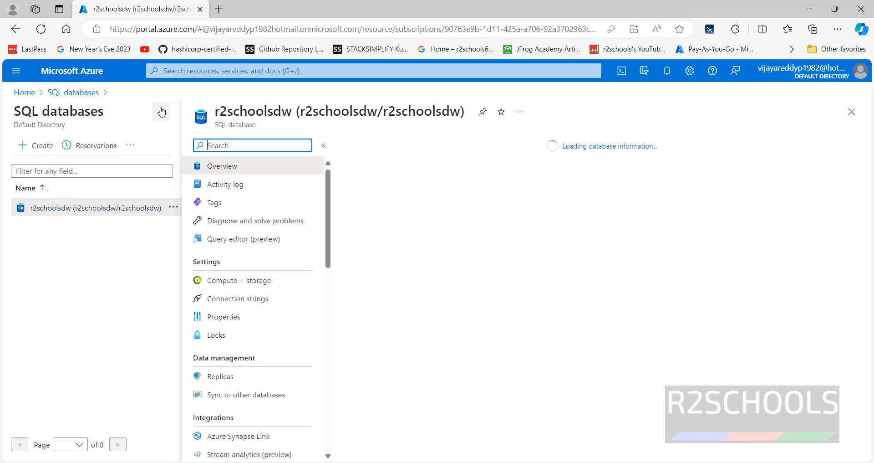
{"action": "left_click", "coordinate": [162, 112]}
{"action": "left_click", "coordinate": [503, 147]}
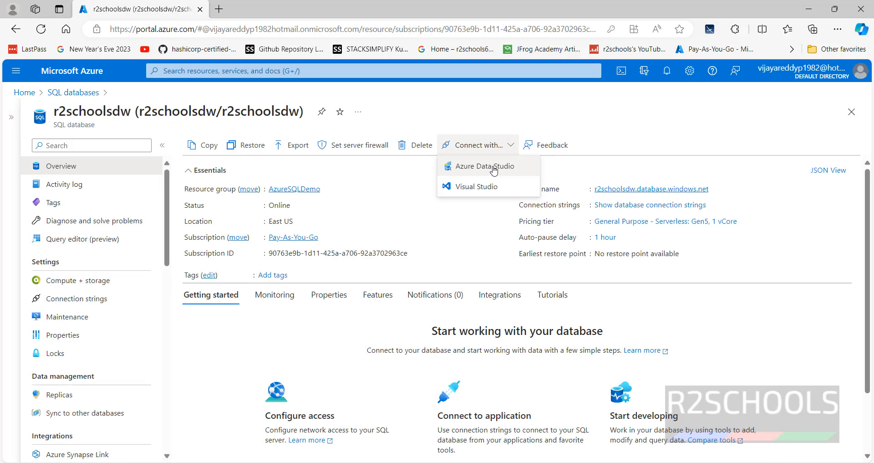
{"action": "left_click", "coordinate": [494, 170]}
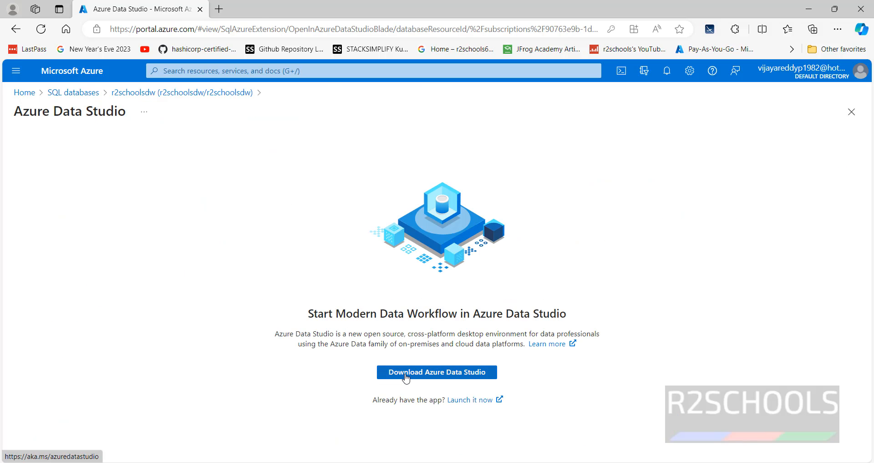
Download the Azure Data Studio 1.47.1 Windows user installer (x64) and open it from Downloads
{"action": "left_click", "coordinate": [406, 377]}
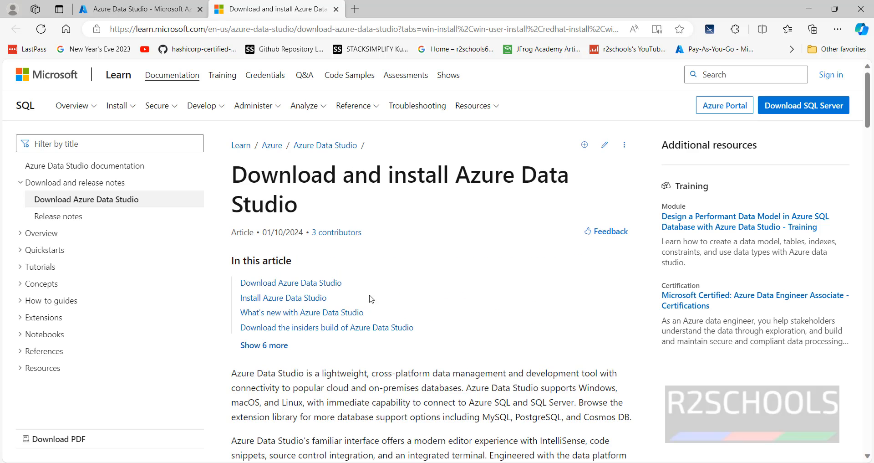
{"action": "scroll", "coordinate": [391, 312], "scroll_direction": "down", "scroll_amount": 8}
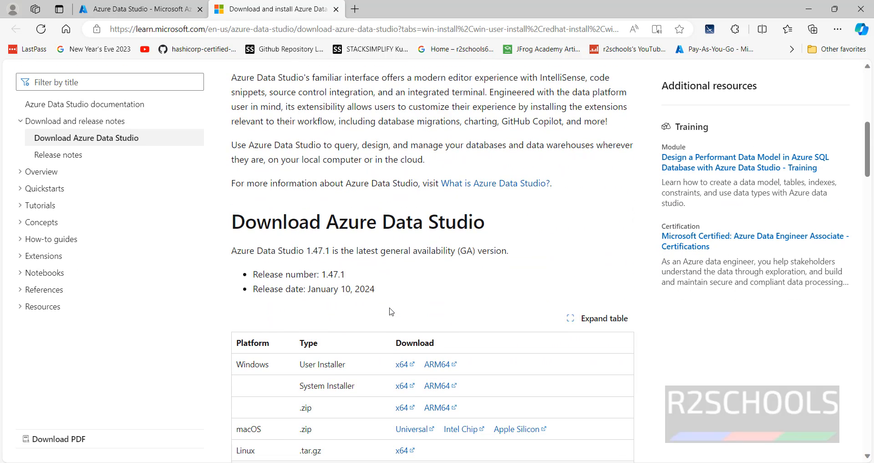
{"action": "scroll", "coordinate": [390, 311], "scroll_direction": "down", "scroll_amount": 2}
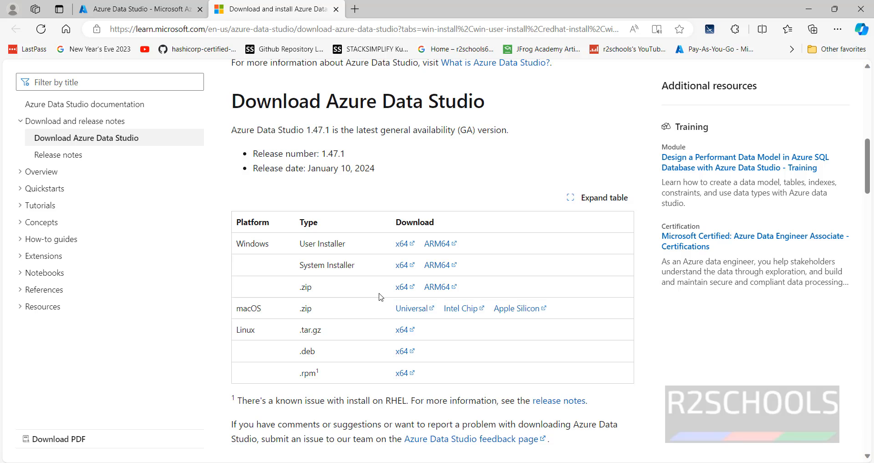
{"action": "left_click", "coordinate": [402, 245]}
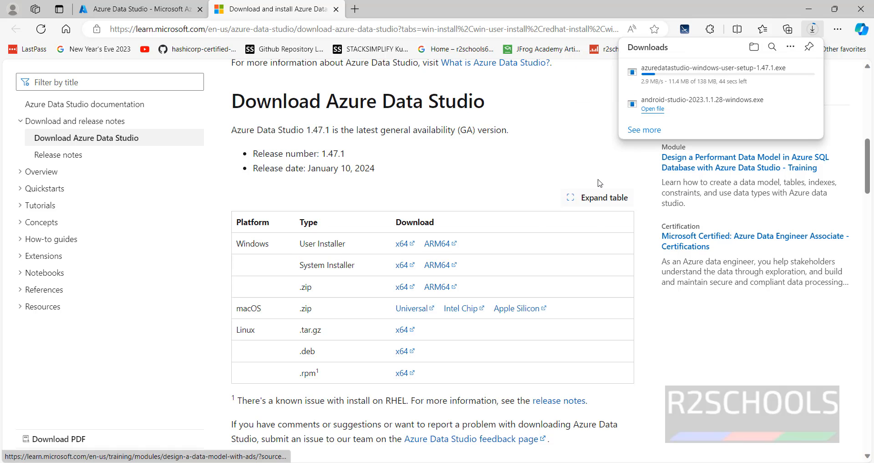
{"action": "mouse_move", "coordinate": [727, 107]}
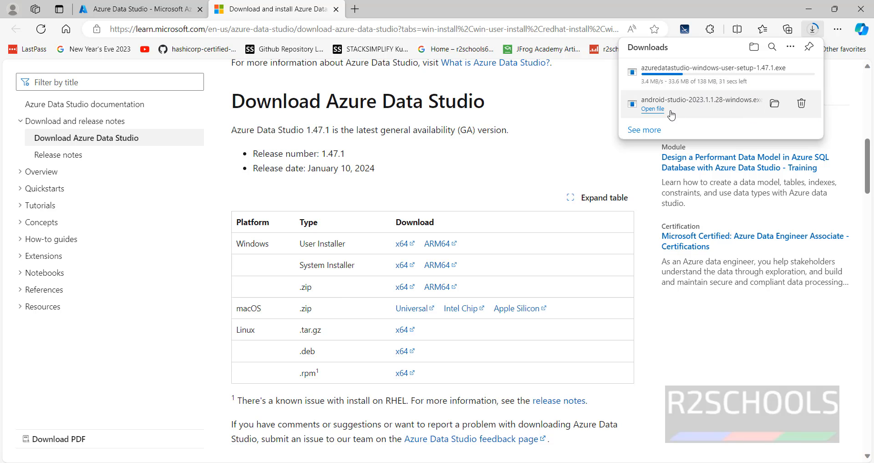
{"action": "scroll", "coordinate": [671, 114], "scroll_direction": "up", "scroll_amount": 6}
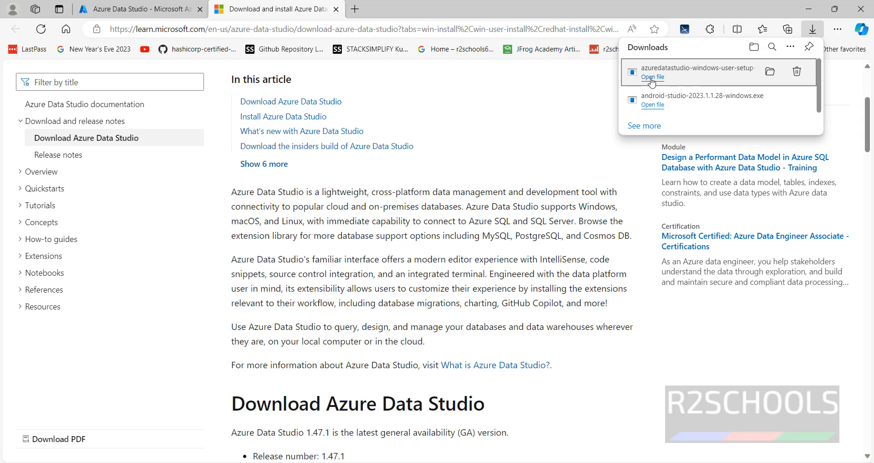
{"action": "left_click", "coordinate": [652, 77]}
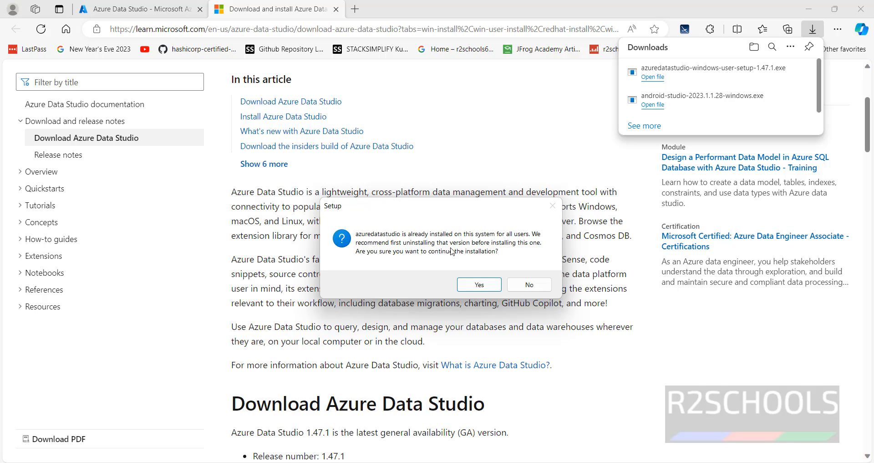
Install Azure Data Studio over the existing copy with default folder, Start Menu and tasks, then launch it
{"action": "left_click", "coordinate": [480, 284]}
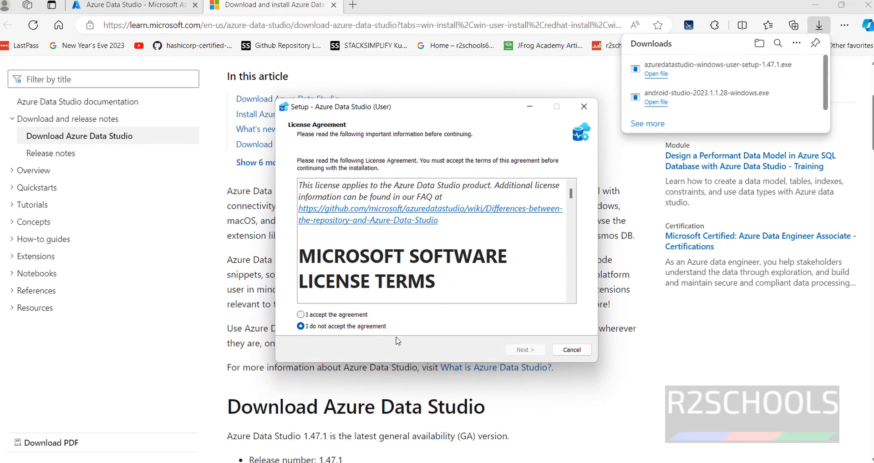
{"action": "left_click", "coordinate": [362, 314]}
{"action": "left_click", "coordinate": [546, 388]}
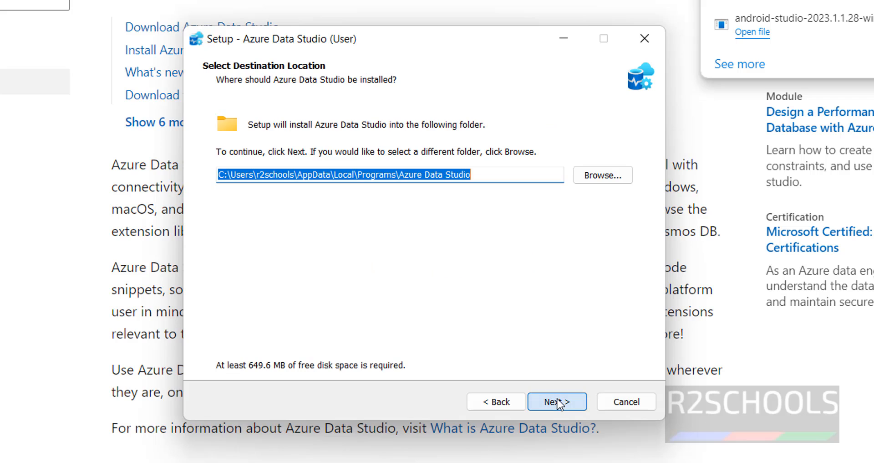
{"action": "left_click", "coordinate": [559, 403]}
{"action": "left_click", "coordinate": [559, 403]}
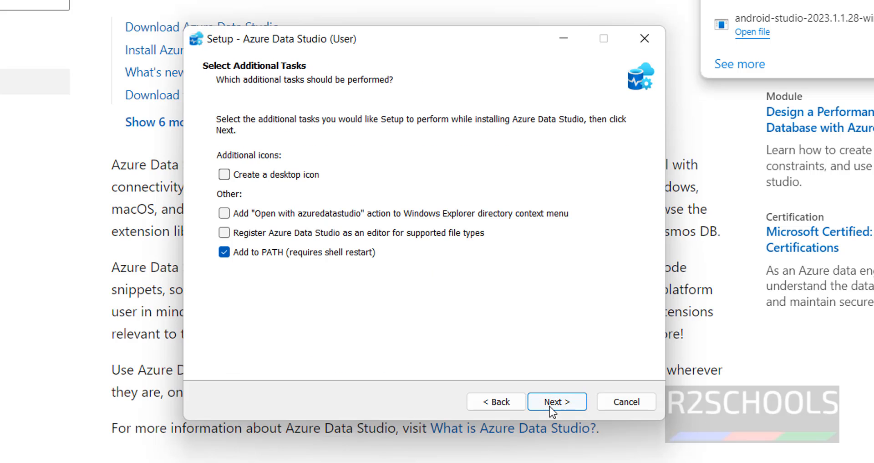
{"action": "left_click", "coordinate": [552, 402]}
{"action": "left_click", "coordinate": [552, 402]}
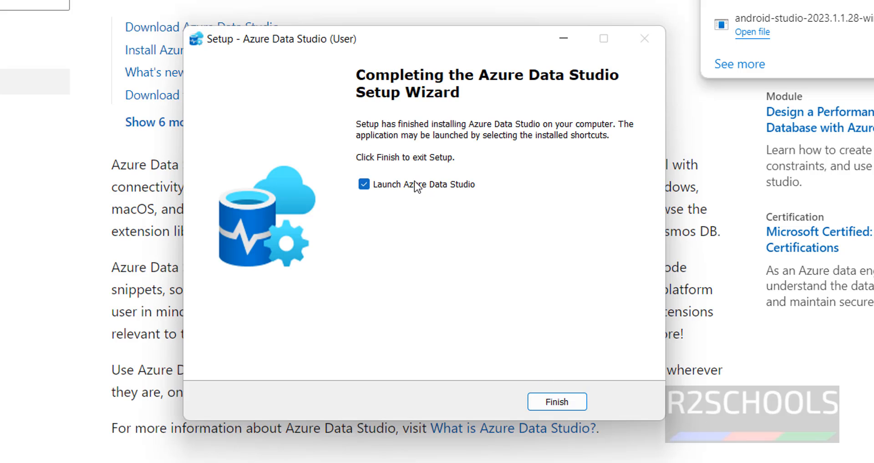
{"action": "left_click", "coordinate": [552, 403]}
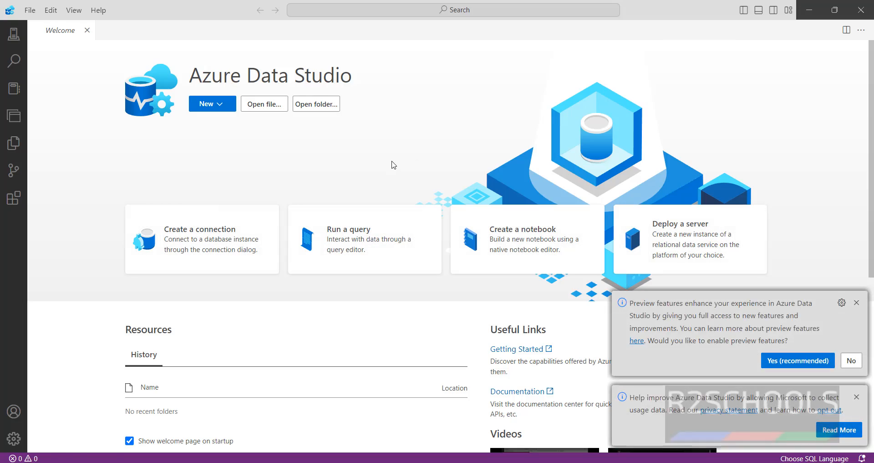
Start a Microsoft SQL Server connection using the server name r2schoolsdw.database.windows.net copied from the portal
{"action": "left_click", "coordinate": [202, 249]}
{"action": "left_click", "coordinate": [774, 230]}
{"action": "left_click", "coordinate": [802, 240]}
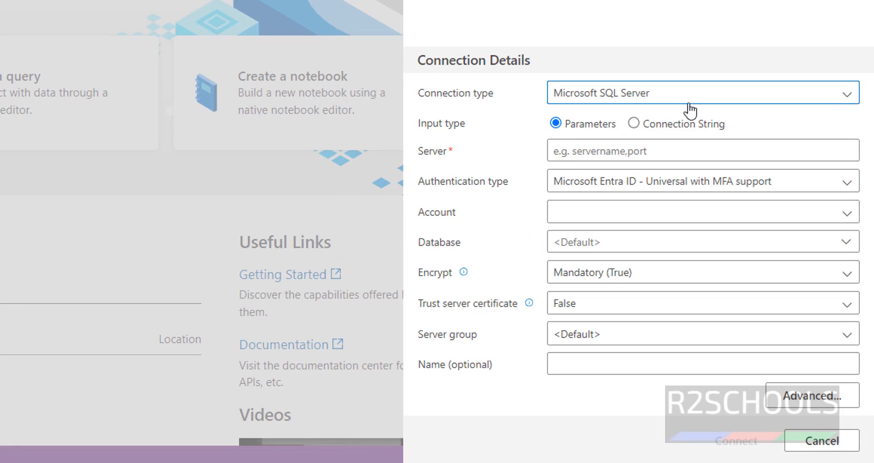
{"action": "left_click", "coordinate": [642, 147]}
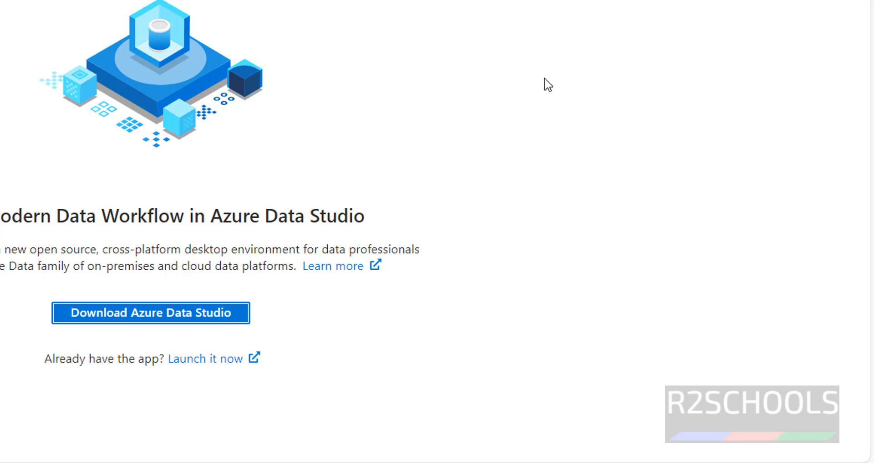
{"action": "left_click", "coordinate": [545, 78]}
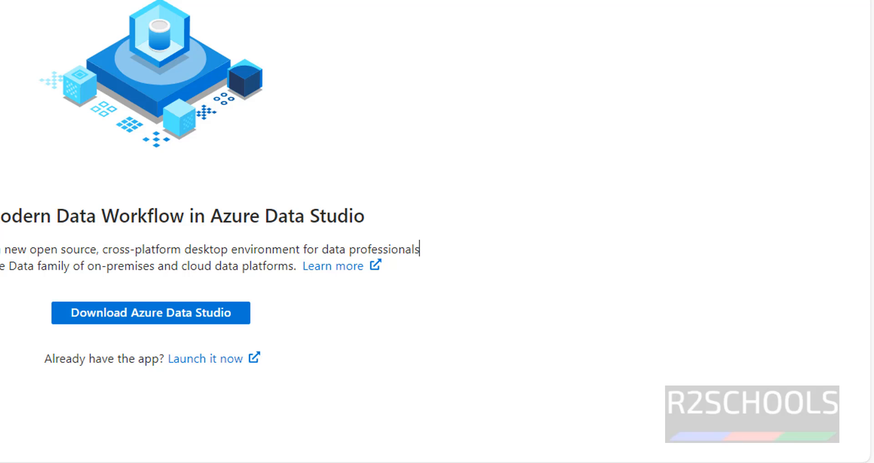
{"action": "left_click", "coordinate": [170, 93]}
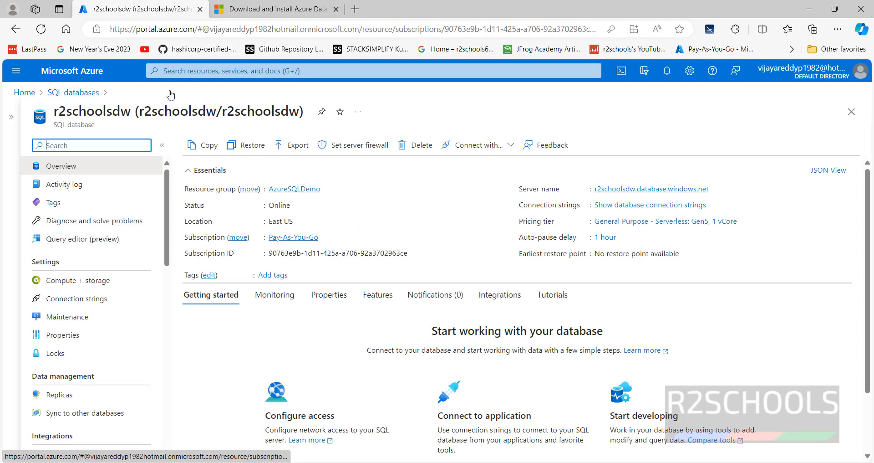
{"action": "left_click", "coordinate": [715, 188]}
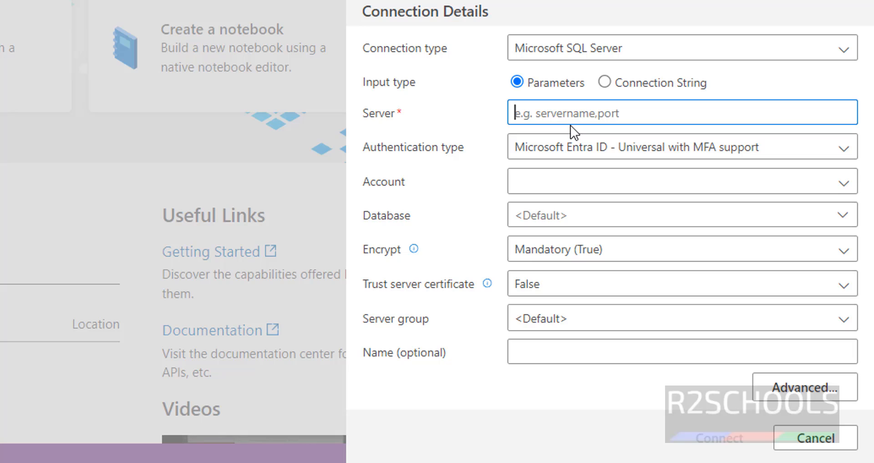
{"action": "key", "text": "ctrl+v"}
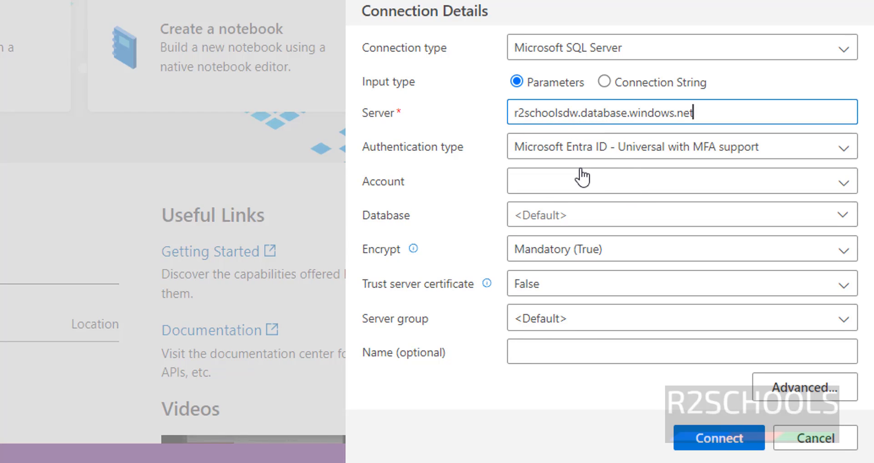
Use SQL Login with the admin user name and password, and connect to the server
{"action": "left_click", "coordinate": [656, 147]}
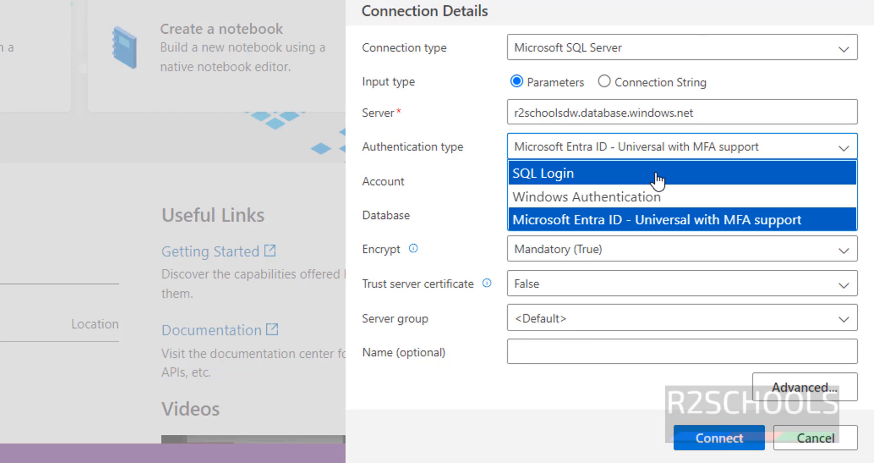
{"action": "left_click", "coordinate": [657, 174]}
{"action": "left_click", "coordinate": [637, 112]}
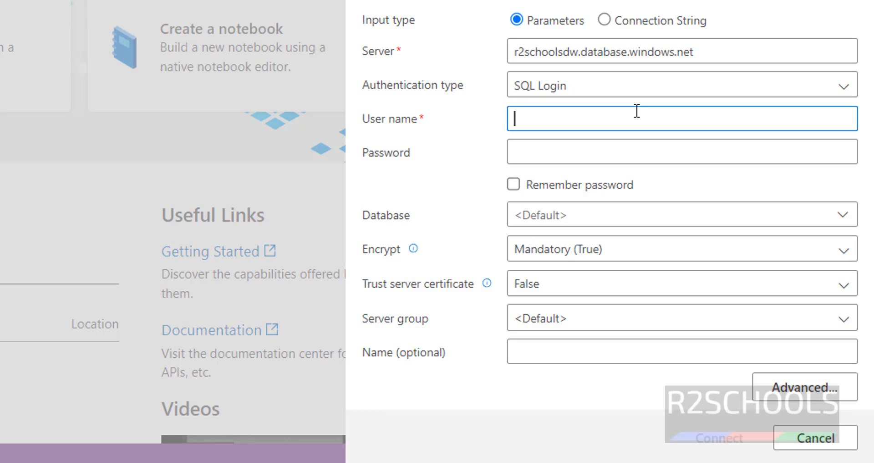
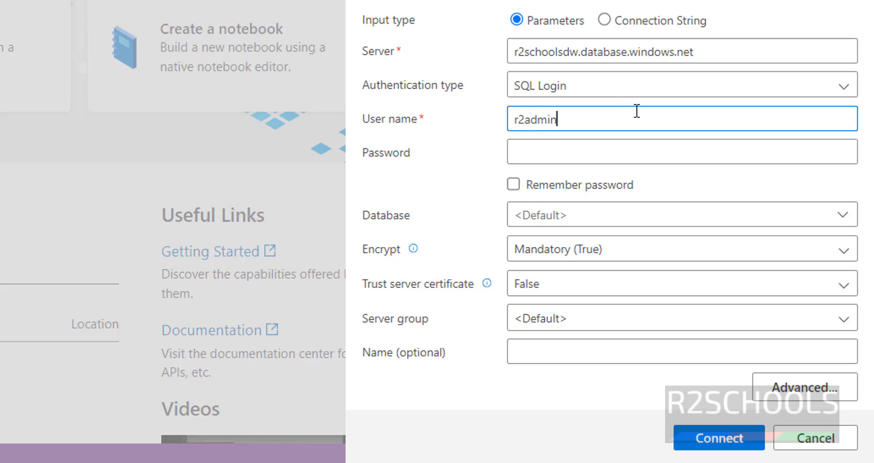
{"action": "key", "text": "Tab"}
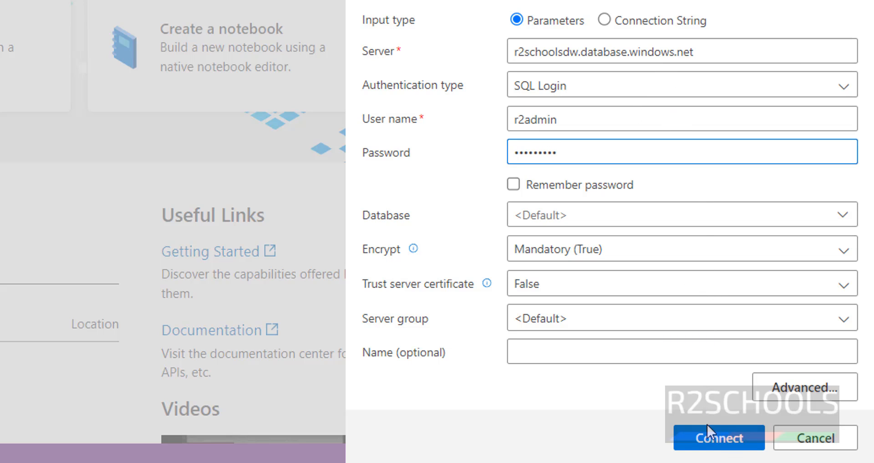
{"action": "left_click", "coordinate": [712, 438]}
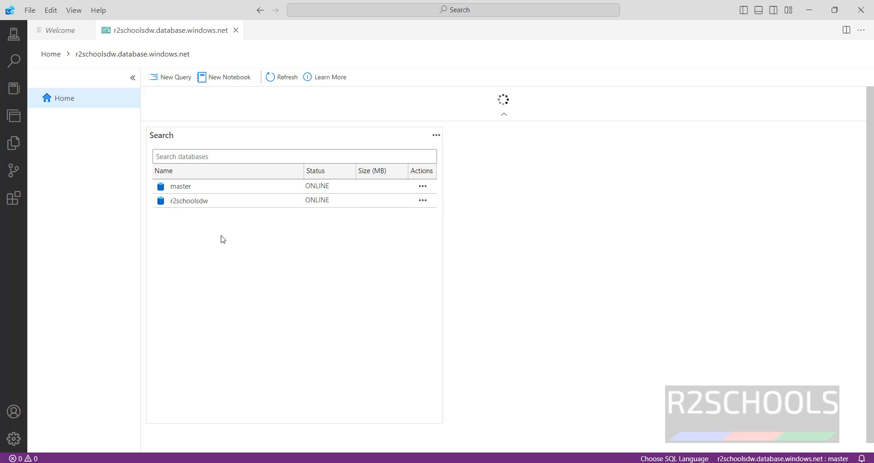
Run 'select * from SalesLT.Customer' in a new query on the r2schoolsdw database
{"action": "double_click", "coordinate": [189, 201]}
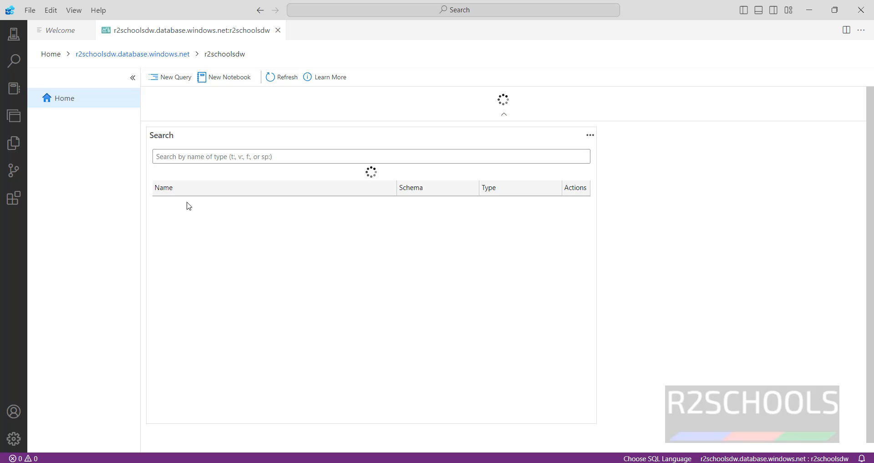
{"action": "left_click", "coordinate": [177, 78]}
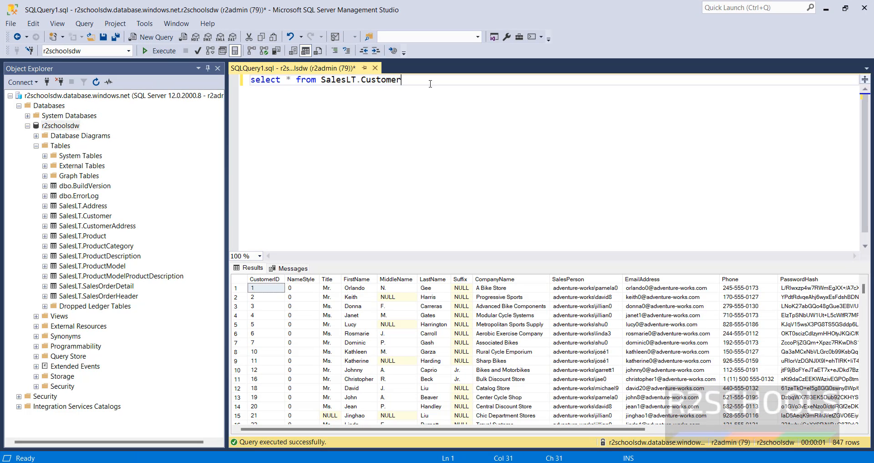
{"action": "left_click_drag", "start_coordinate": [401, 80], "coordinate": [198, 87]}
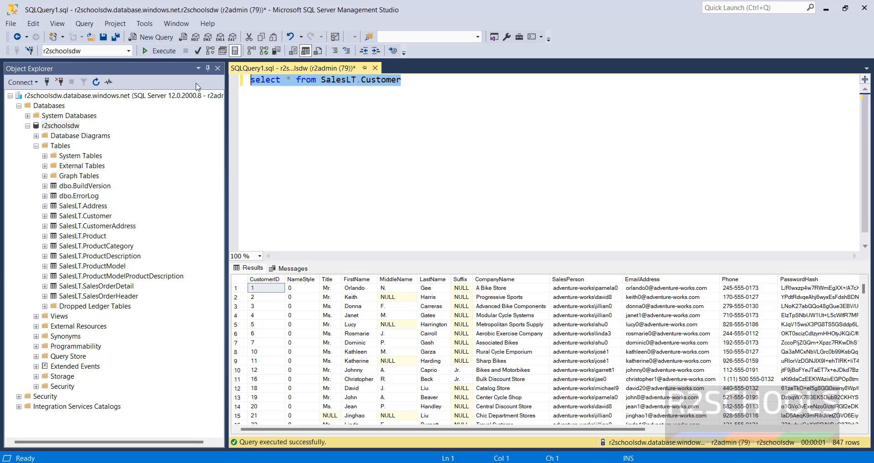
{"action": "left_click", "coordinate": [246, 111]}
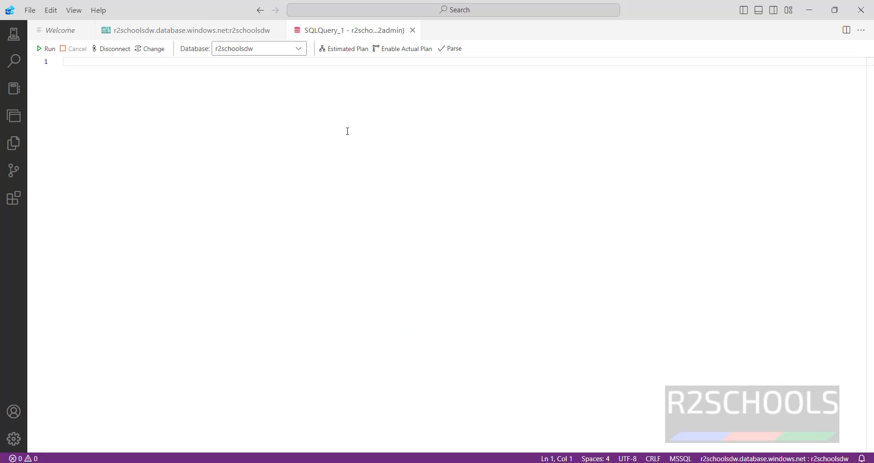
{"action": "key", "text": "ctrl+v"}
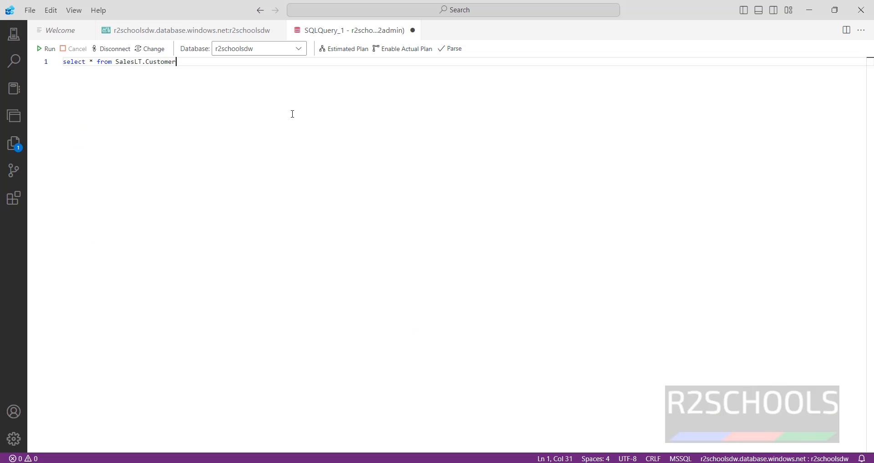
{"action": "left_click_drag", "start_coordinate": [199, 60], "coordinate": [13, 62]}
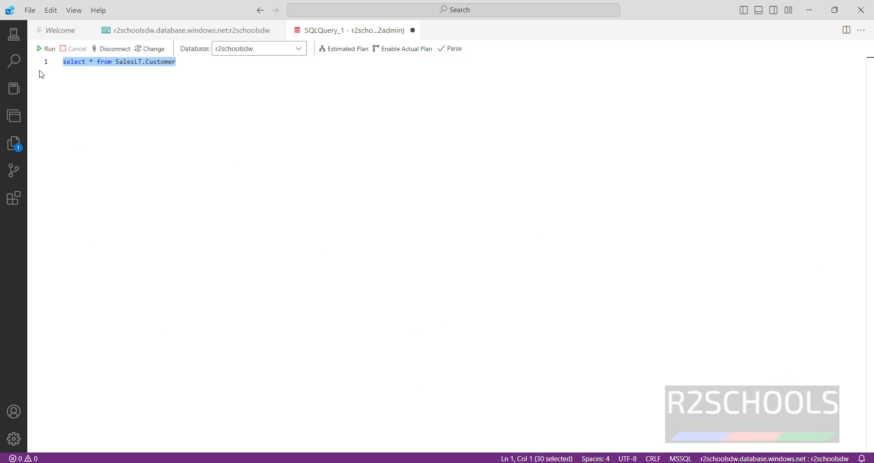
{"action": "left_click", "coordinate": [46, 48]}
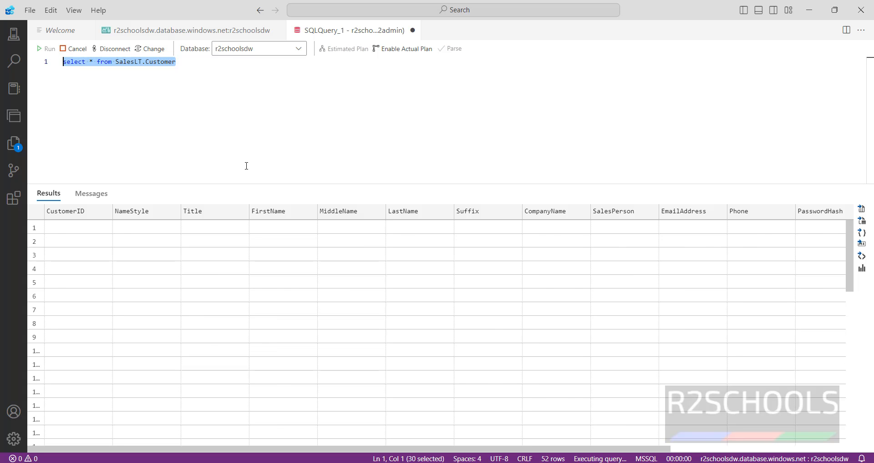